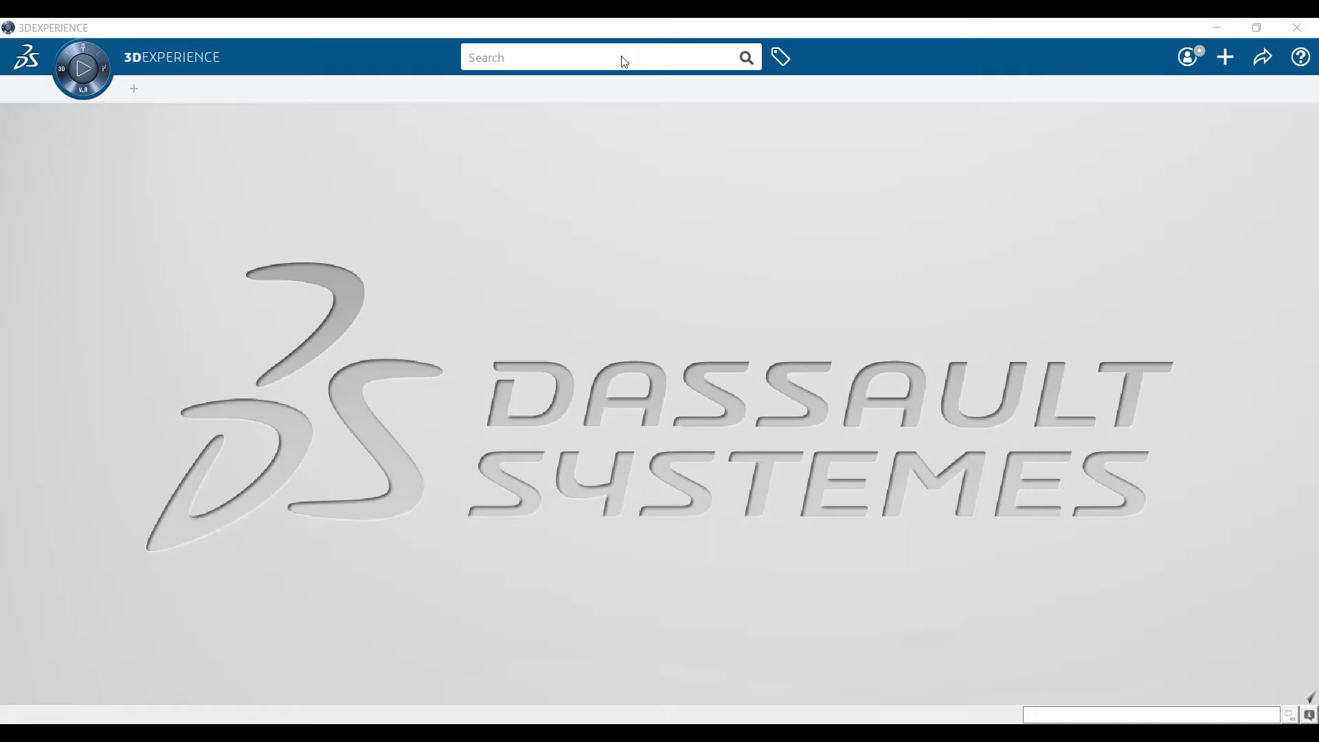
# - Search for 1168963 and open the Gearbox 1168963 physical product from the results
pyautogui.click(624, 62)
pyautogui.write('1168963')
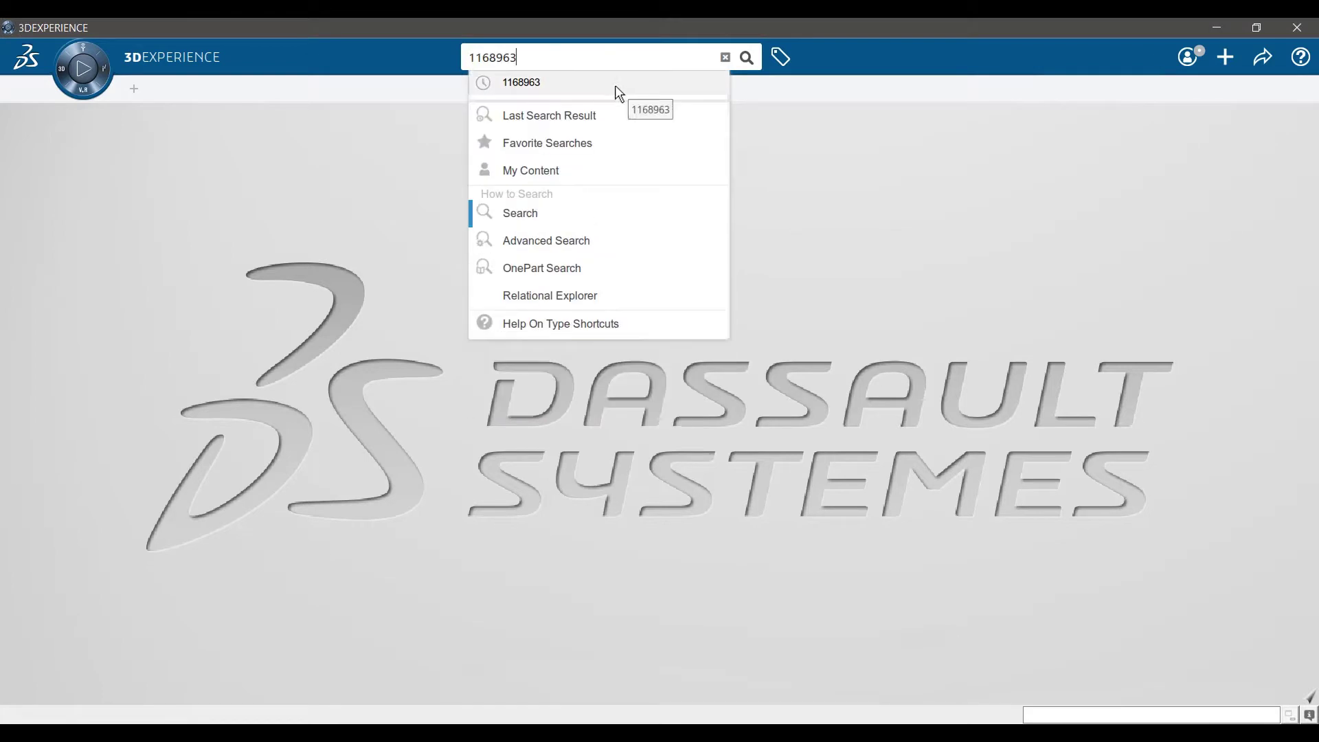
pyautogui.press('Return')
pyautogui.rightClick(601, 206)
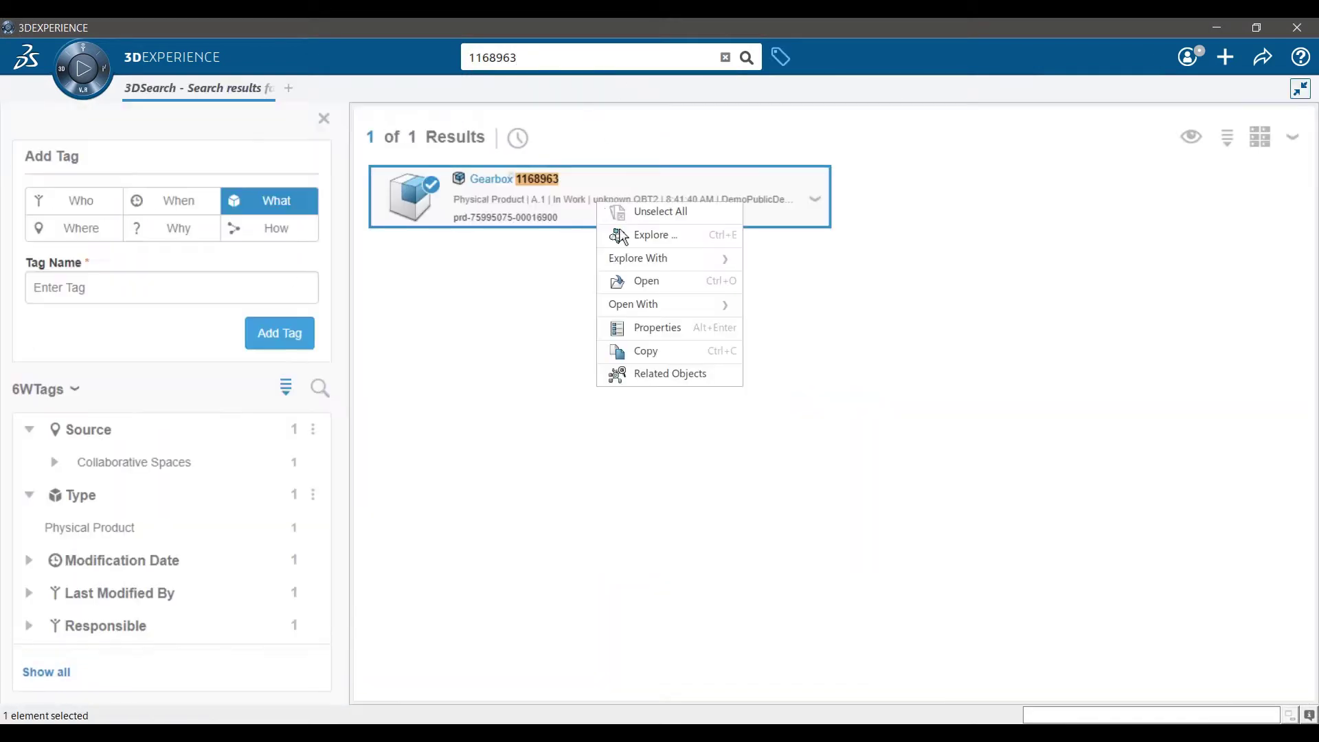
pyautogui.click(640, 279)
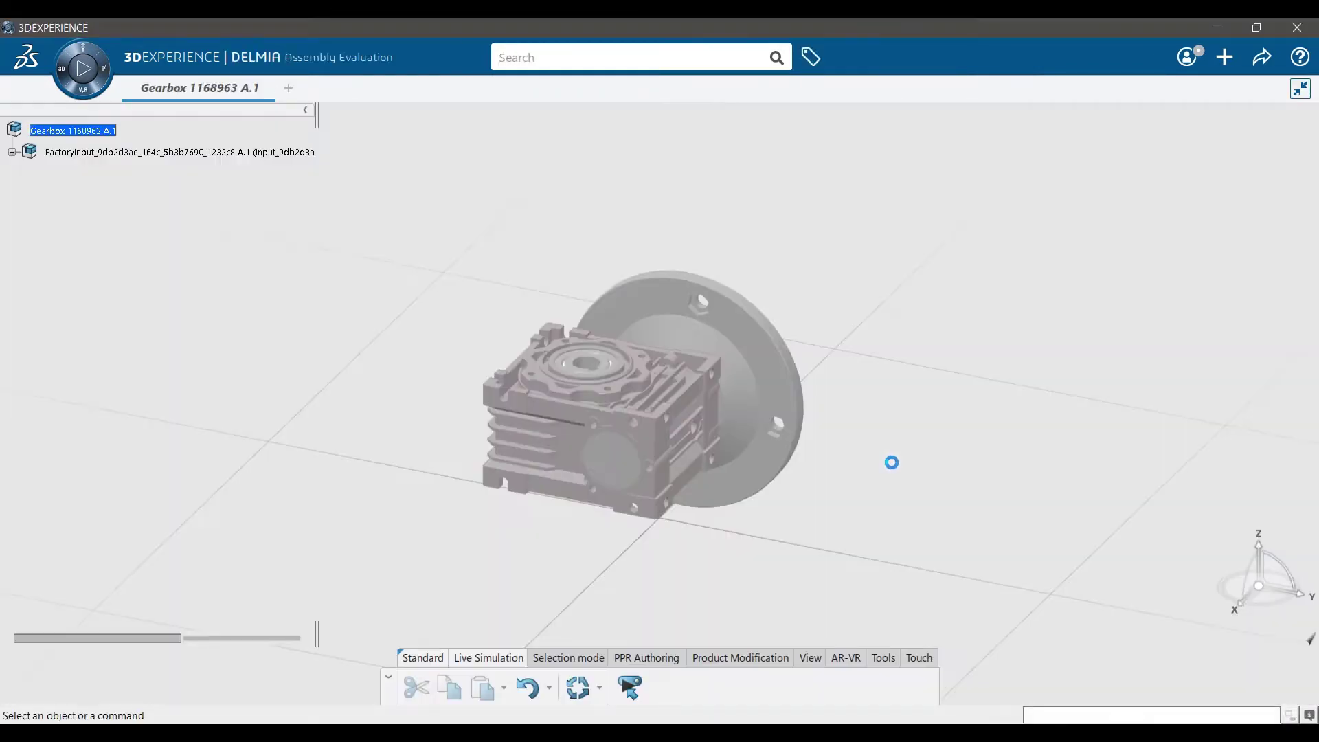
# - Expand the gearbox structure down to the bodies inside the Wormgear part
pyautogui.moveTo(595, 447); pyautogui.dragTo(403, 376, button='middle')
pyautogui.click(11, 152)
pyautogui.scroll(3, 70, 178)
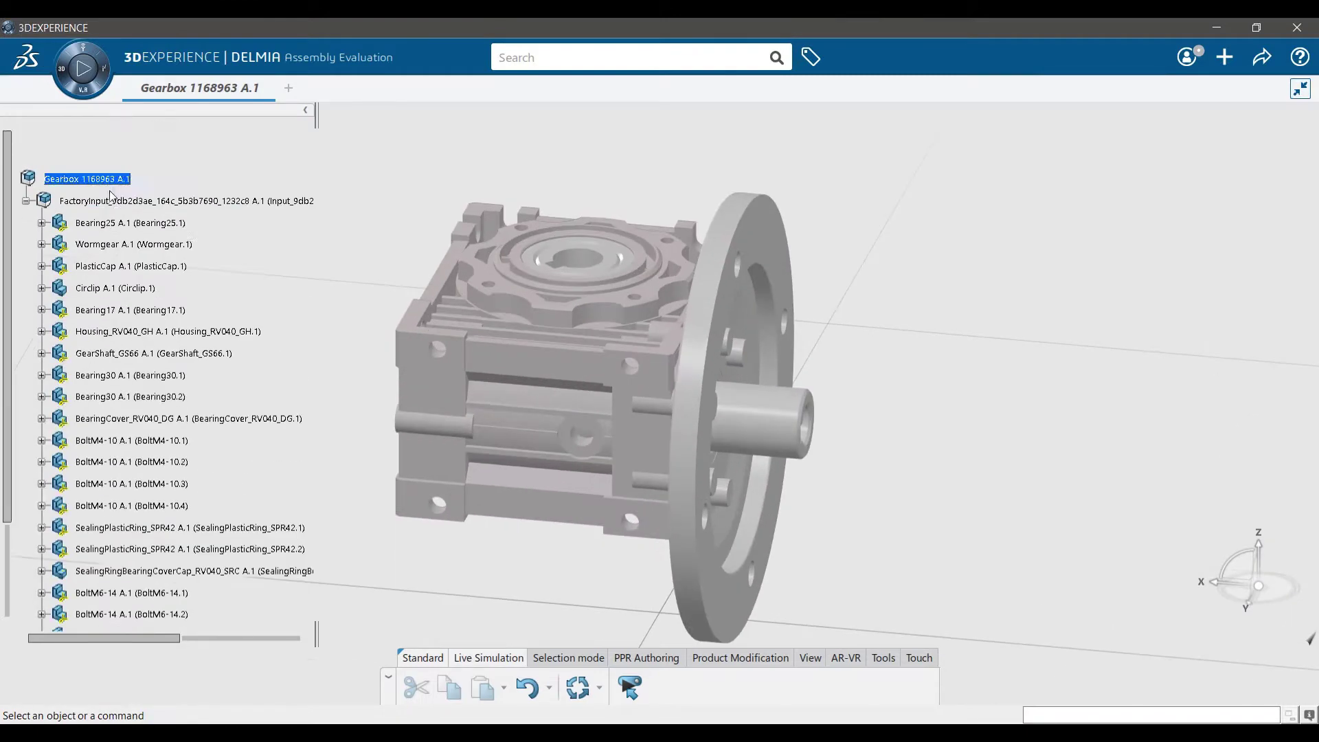
pyautogui.click(127, 246)
pyautogui.moveTo(670, 241); pyautogui.dragTo(598, 290, button='middle')
pyautogui.click(42, 244)
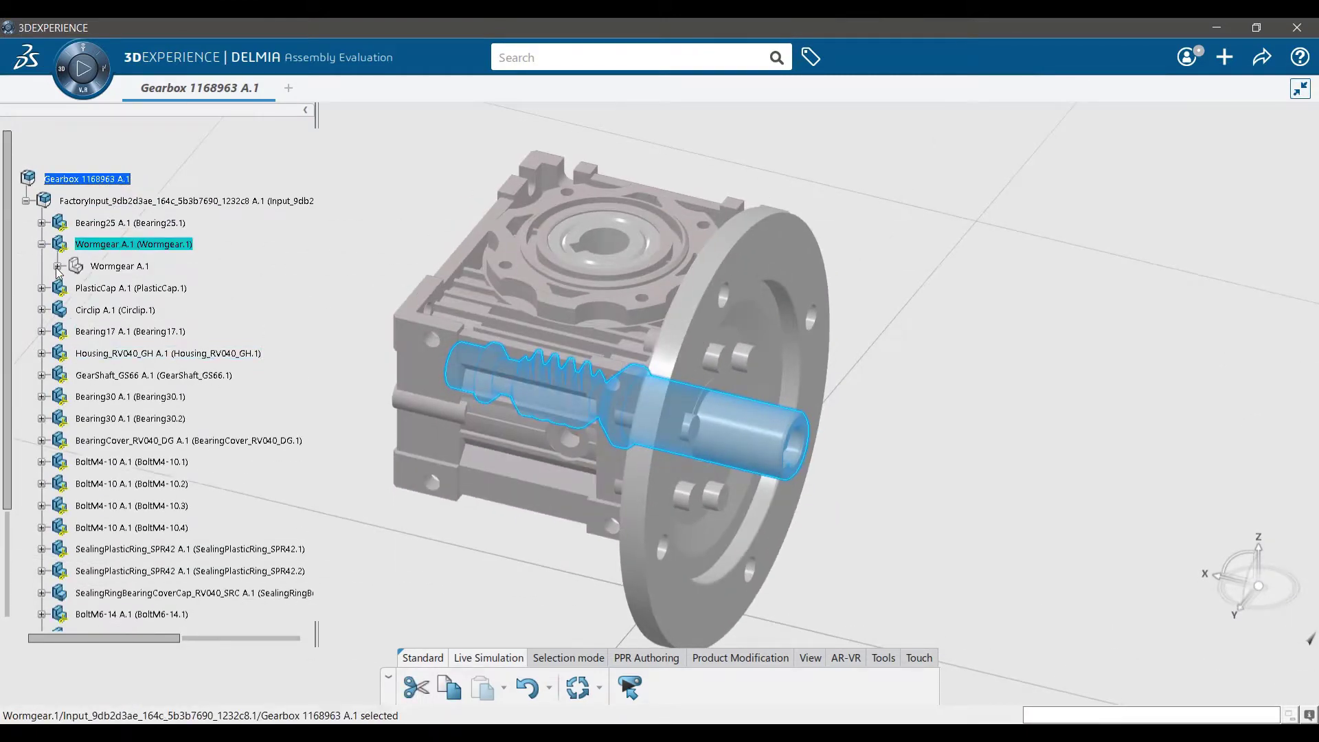
pyautogui.click(57, 266)
# - Hide the New Wormgear body and select the Original wormgear body for comparison in the gearbox
pyautogui.rightClick(138, 353)
pyautogui.click(199, 176)
pyautogui.rightClick(138, 353)
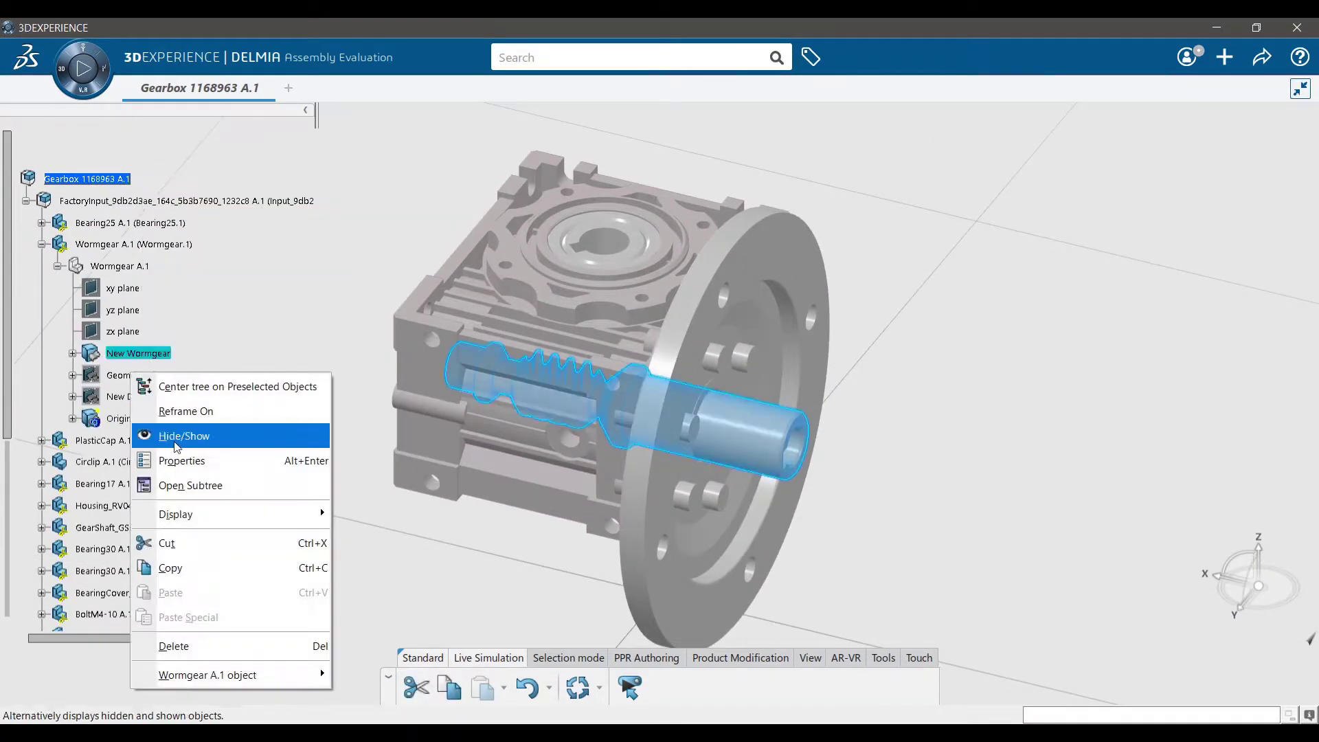
pyautogui.click(180, 437)
pyautogui.moveTo(492, 335); pyautogui.dragTo(500, 344, button='middle')
pyautogui.click(144, 419)
pyautogui.moveTo(419, 358); pyautogui.dragTo(443, 323, button='middle')
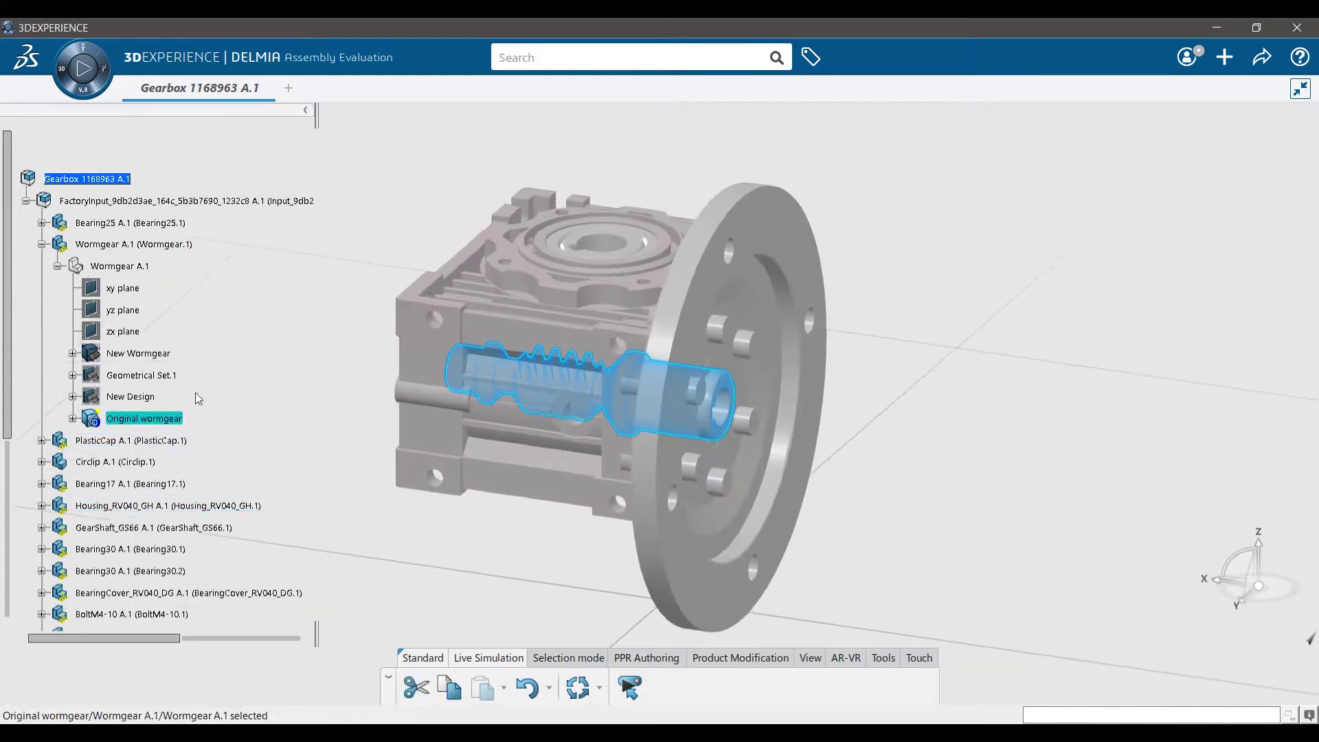
# - Hide the Original wormgear body and show the New Wormgear body again
pyautogui.rightClick(154, 418)
pyautogui.click(189, 180)
pyautogui.rightClick(135, 356)
pyautogui.click(198, 412)
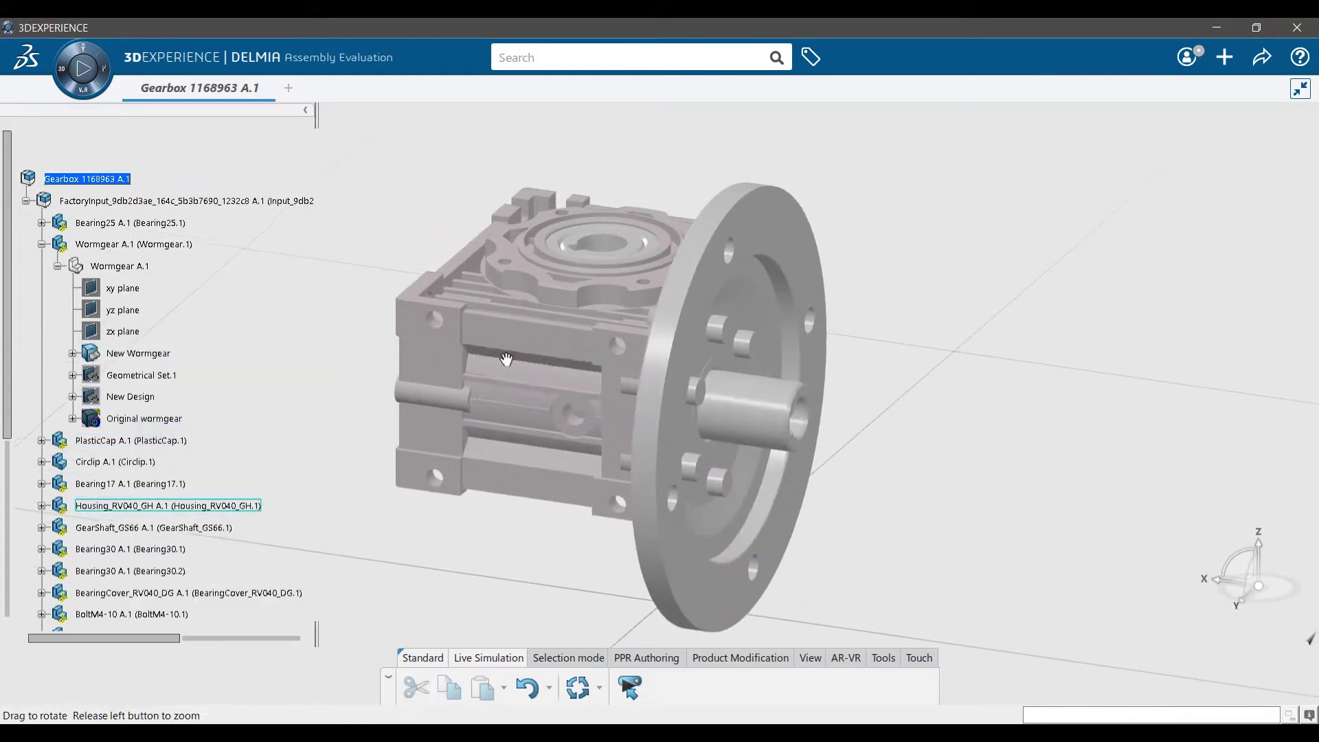
# - Search for "ppr gearbox" and open the PPR Gearbox assembly line from the results
pyautogui.click(550, 55)
pyautogui.write('ppr gearbox')
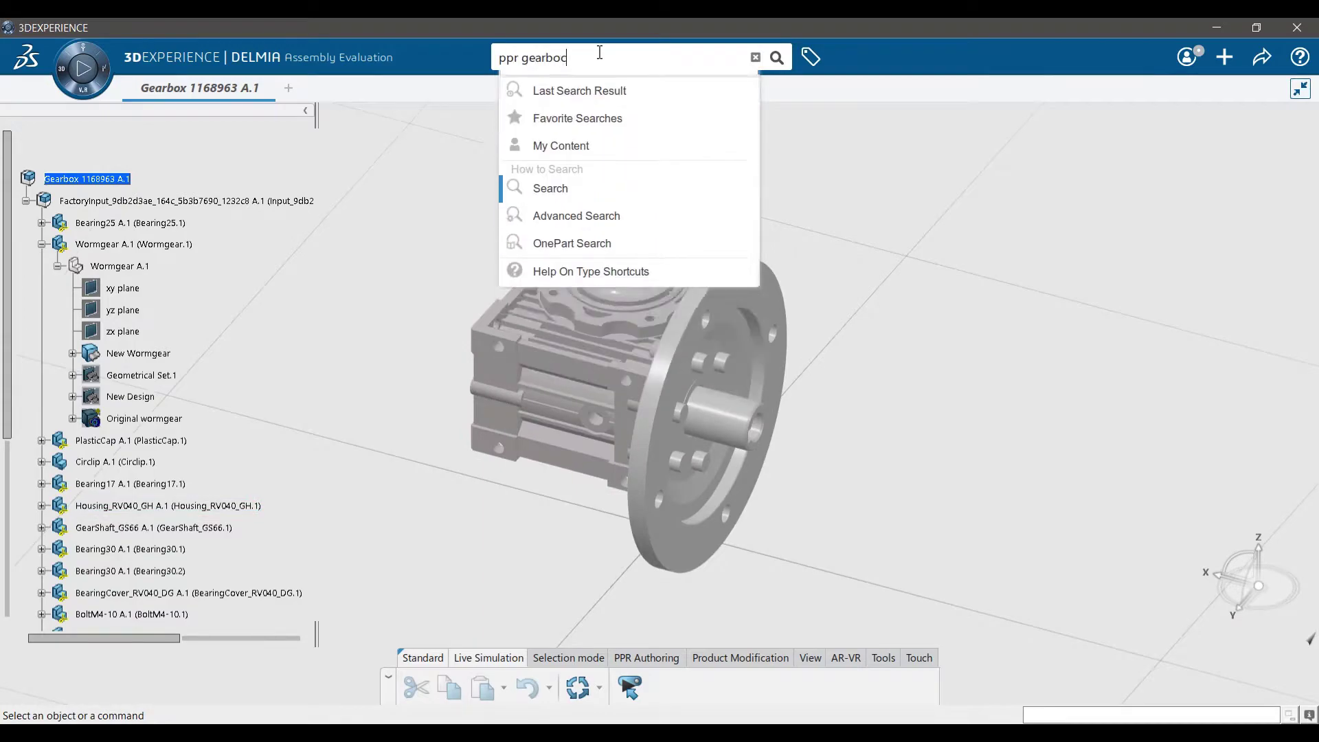
pyautogui.press('Return')
pyautogui.rightClick(626, 205)
pyautogui.click(694, 287)
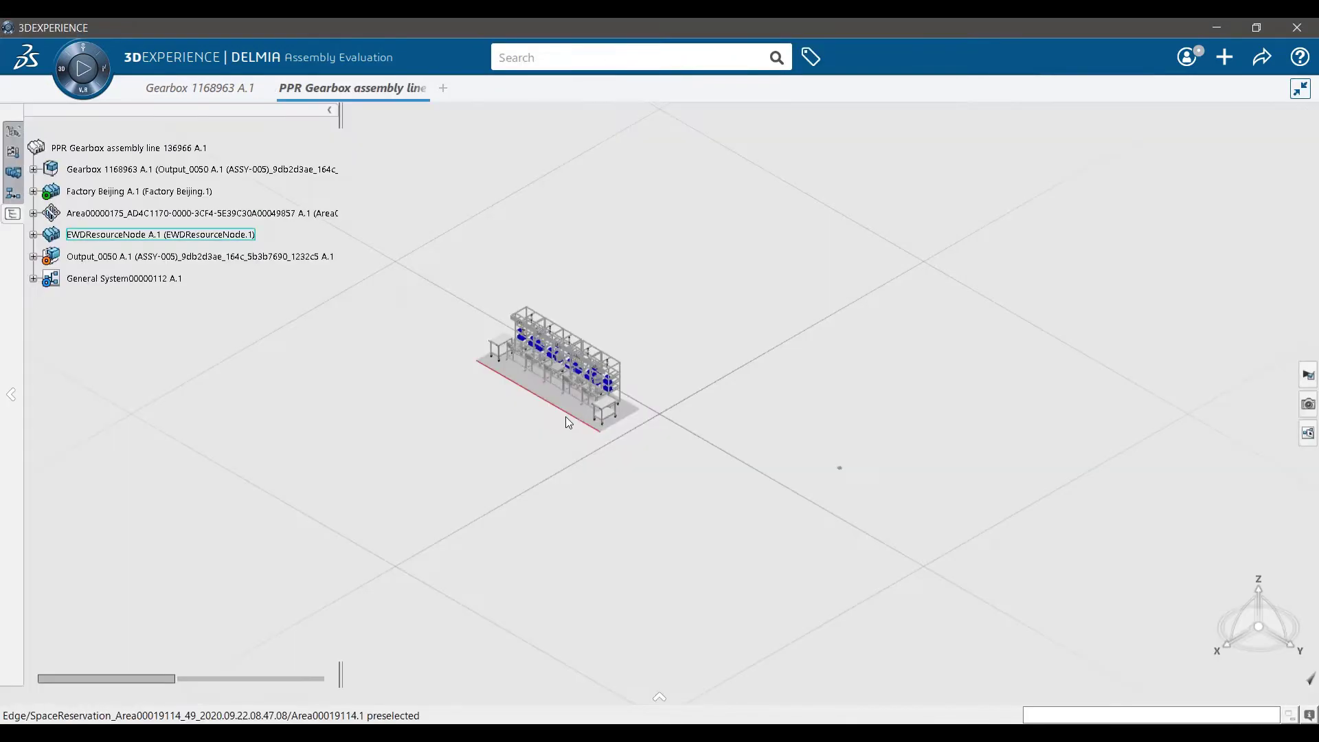
# - Expand Station 0030 under the General System and step through its operations up to 4 - Worm gear positioning
pyautogui.moveTo(566, 416); pyautogui.dragTo(731, 137, button='middle')
pyautogui.click(33, 278)
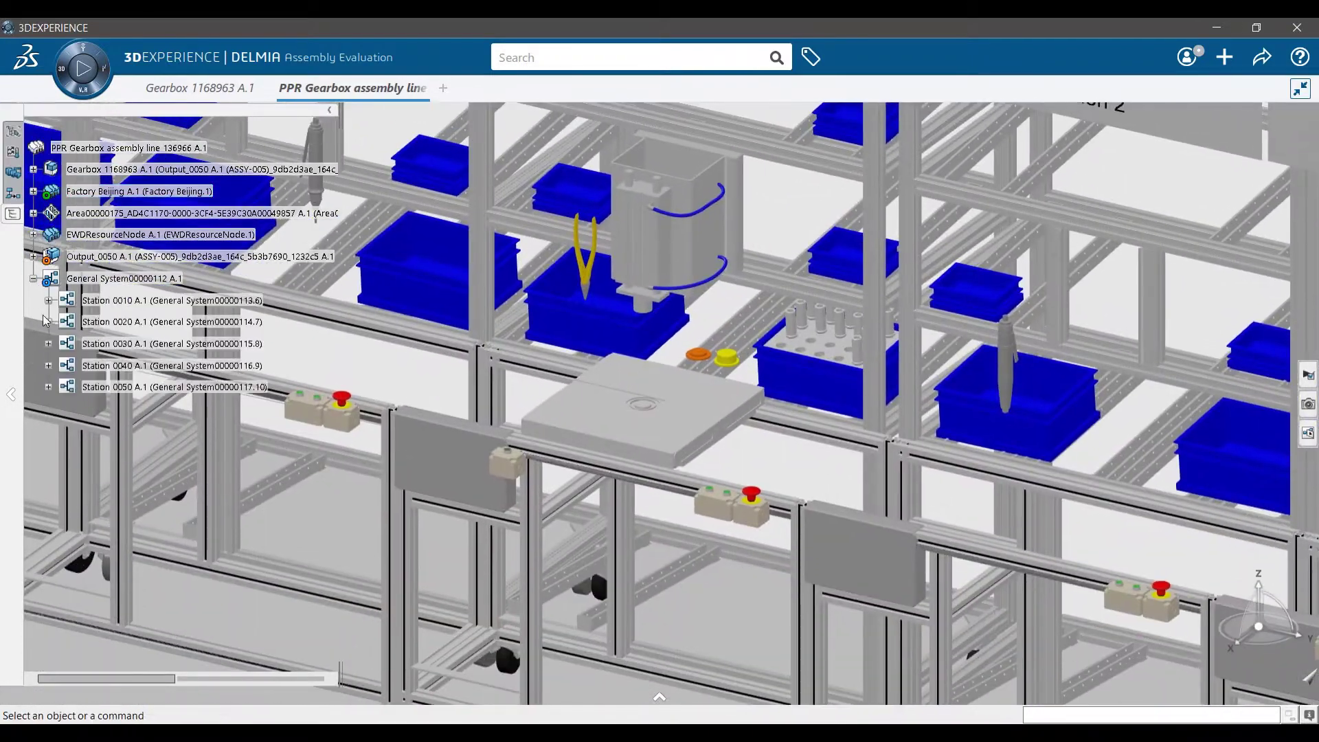
pyautogui.click(49, 343)
pyautogui.click(153, 366)
pyautogui.moveTo(604, 440); pyautogui.dragTo(610, 407, button='middle')
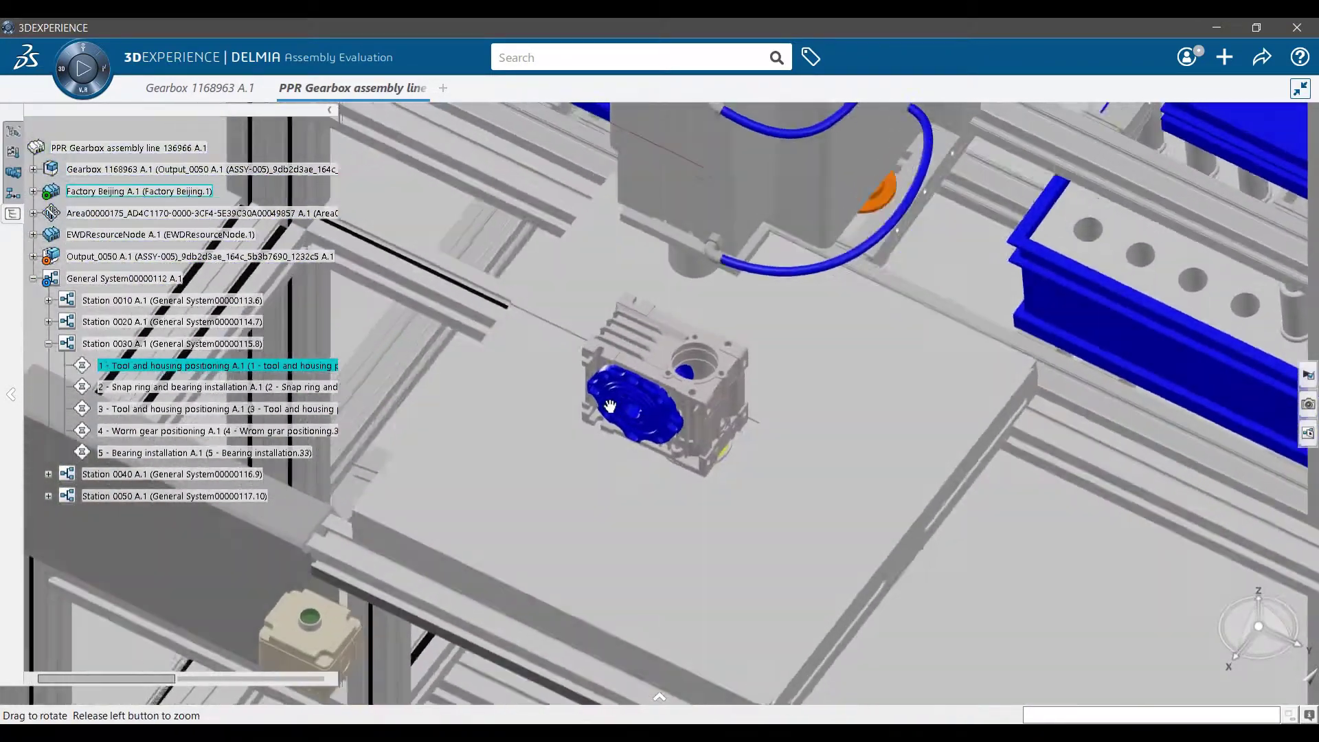
pyautogui.click(172, 387)
pyautogui.click(167, 411)
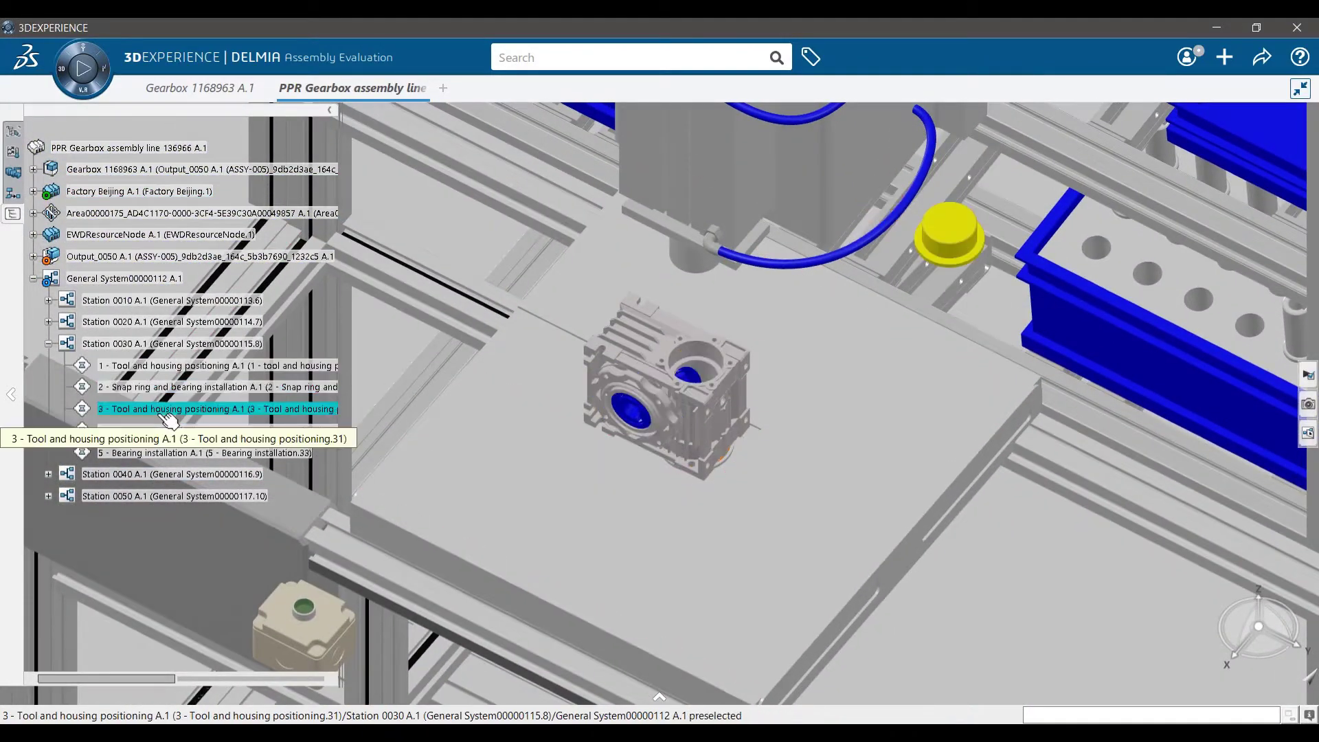
pyautogui.click(168, 432)
pyautogui.moveTo(701, 443); pyautogui.dragTo(591, 305, button='middle')
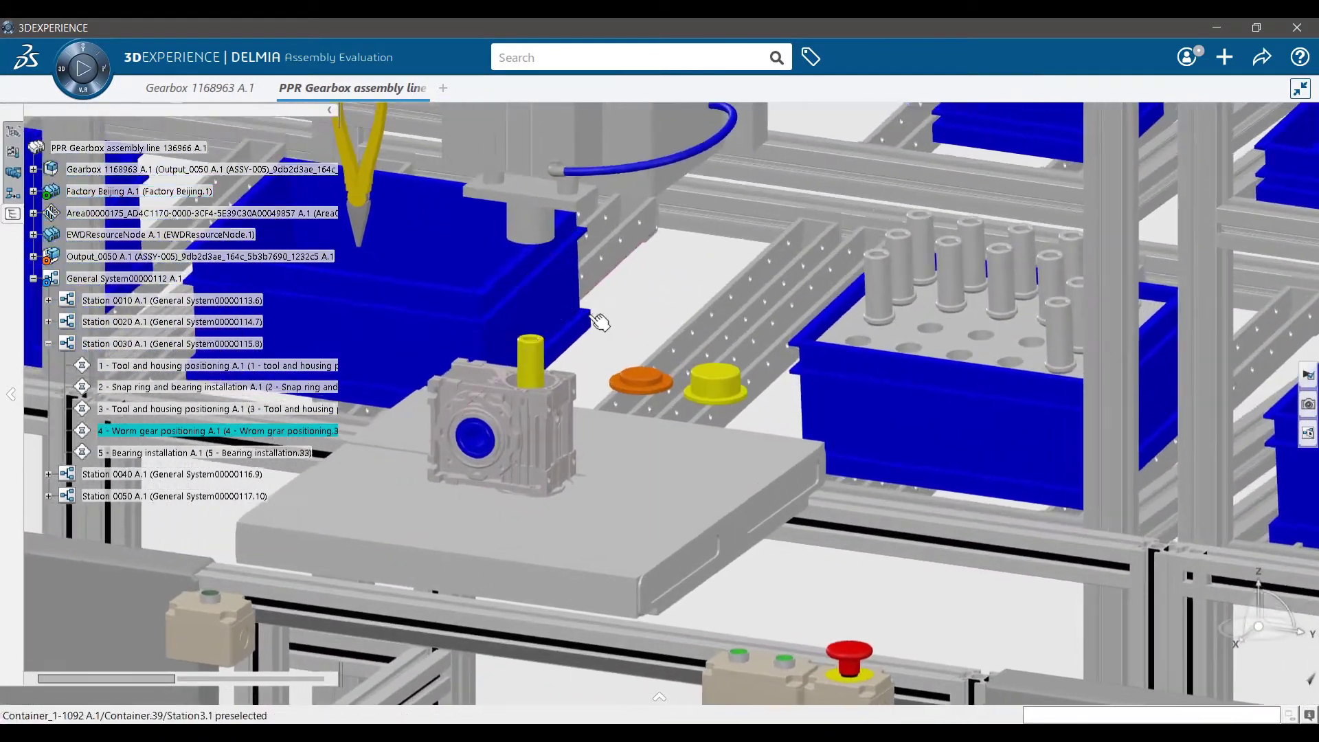
# - Switch to Ergonomic Workplace Design and display the Worm gear positioning operation of Station 0030
pyautogui.click(89, 98)
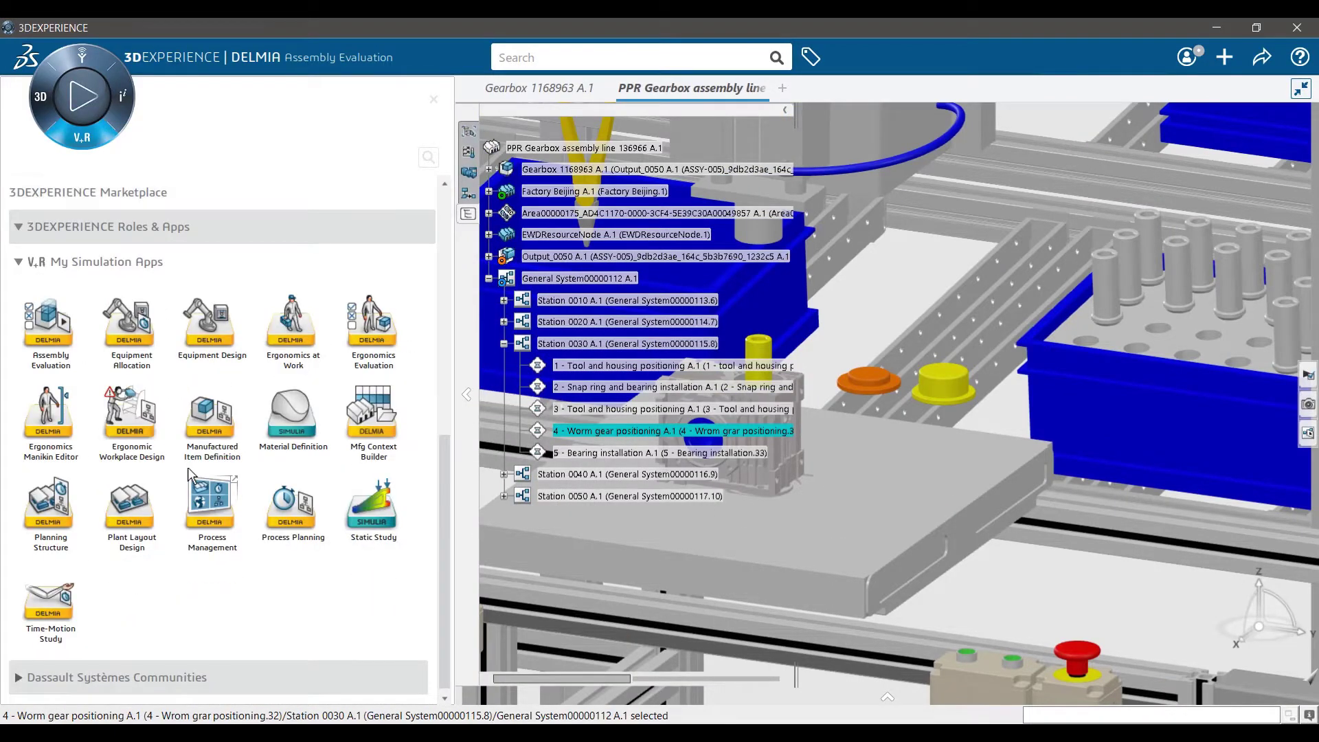
pyautogui.click(141, 416)
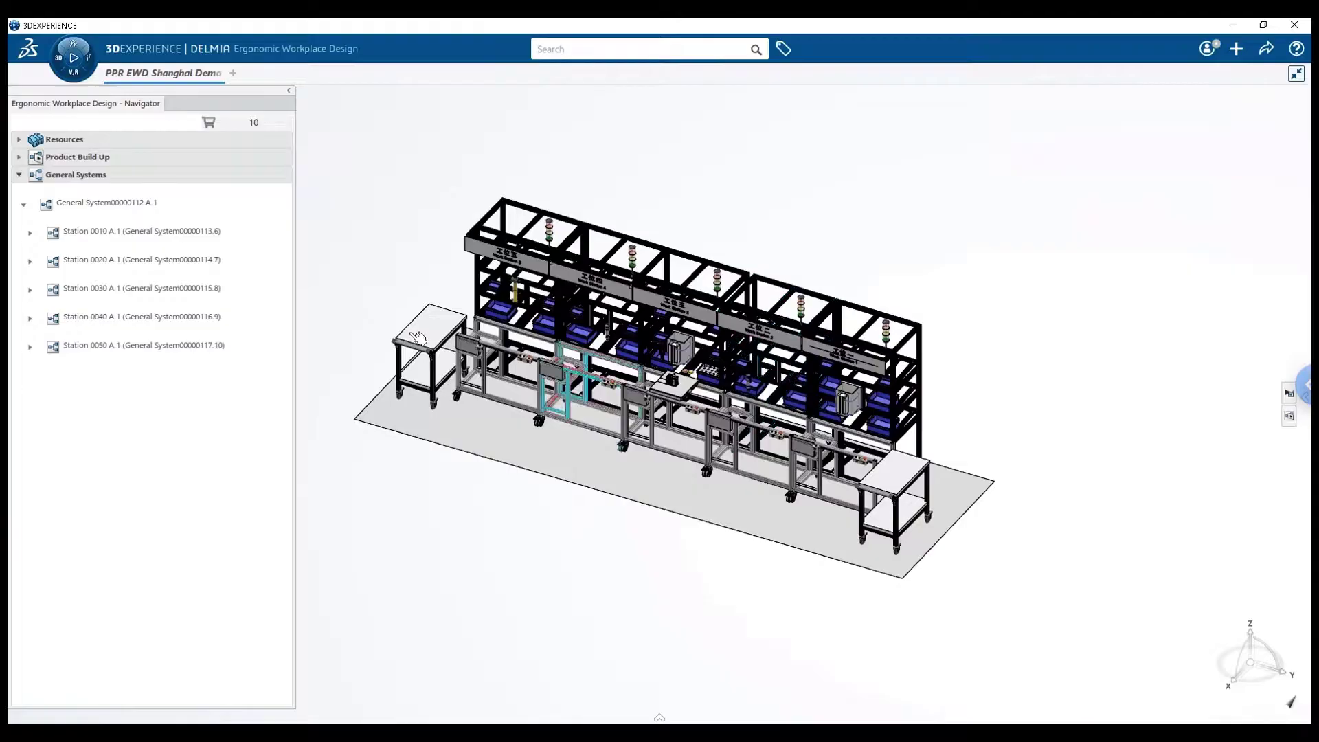
pyautogui.doubleClick(146, 292)
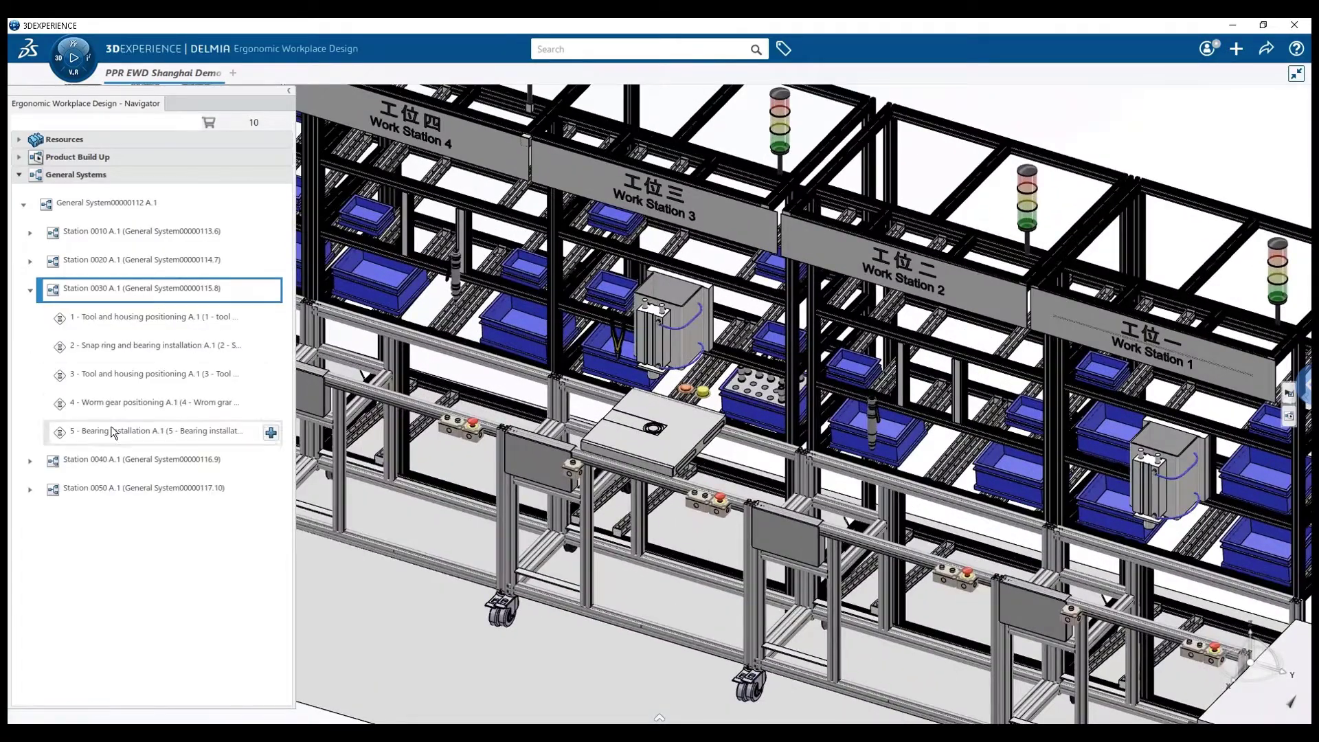
pyautogui.doubleClick(262, 405)
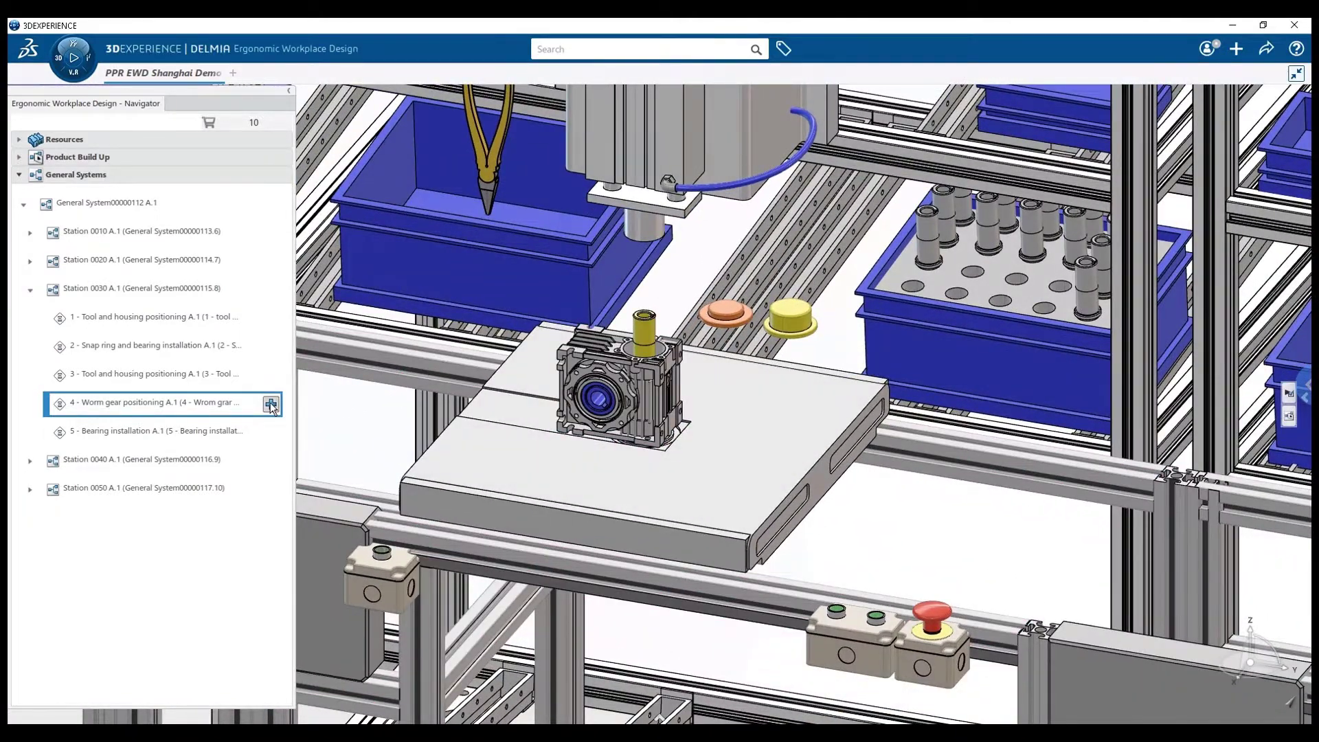
# - Start a worker task on the Worm gear positioning operation, with the right hand set to assemble the Wormgear
pyautogui.click(271, 404)
pyautogui.moveTo(690, 488); pyautogui.dragTo(225, 434)
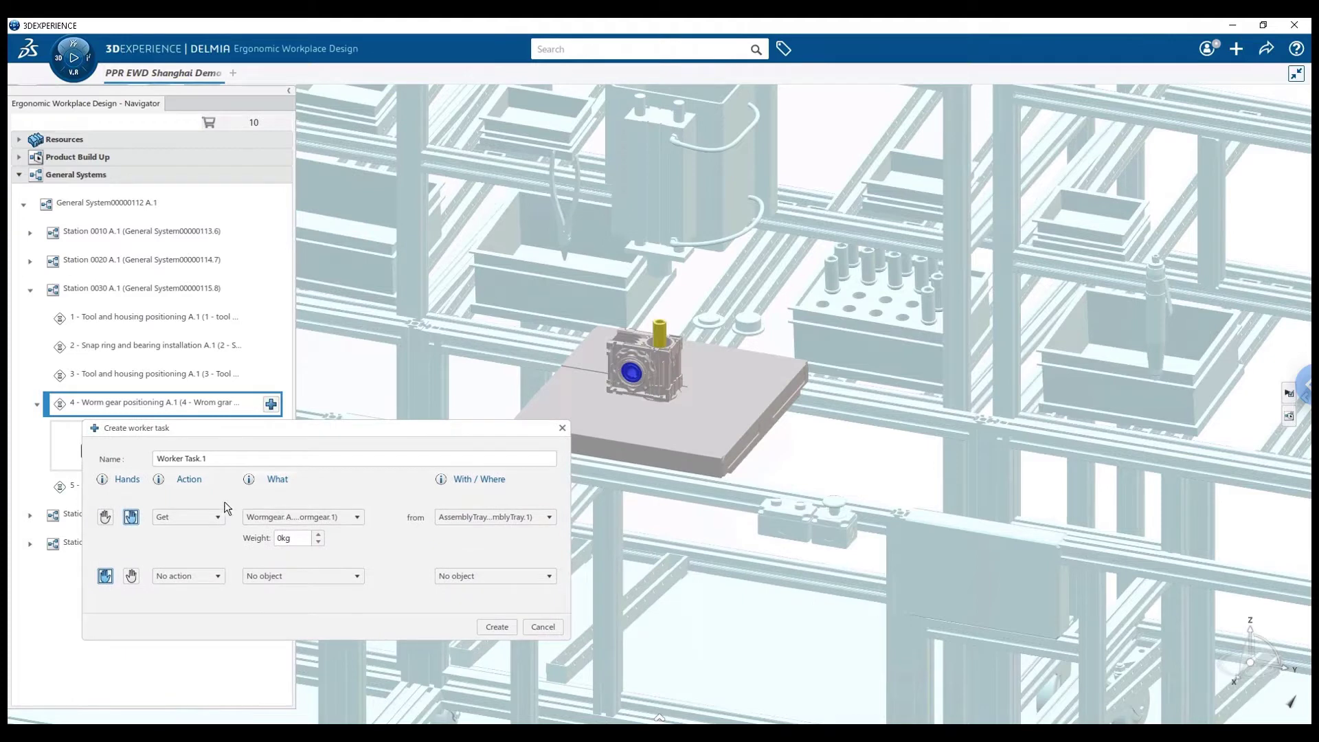
pyautogui.click(193, 519)
pyautogui.click(177, 542)
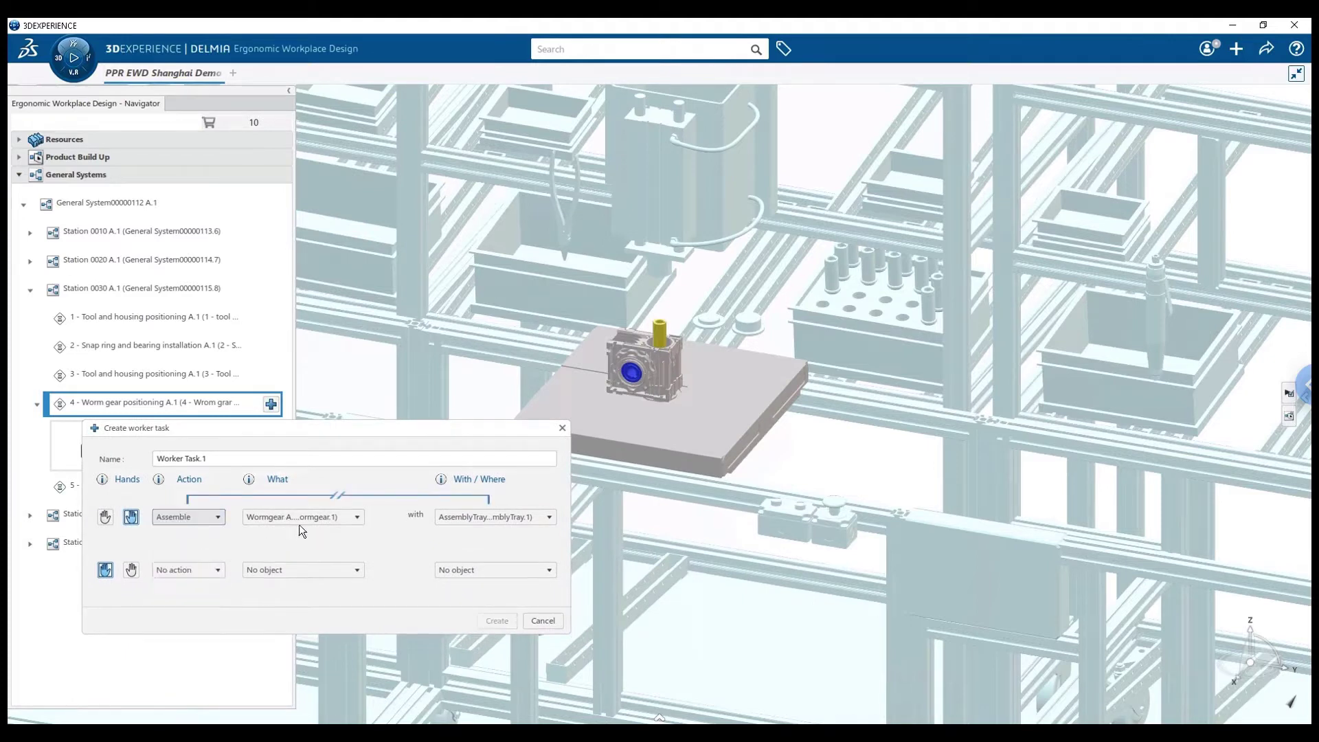
pyautogui.click(312, 518)
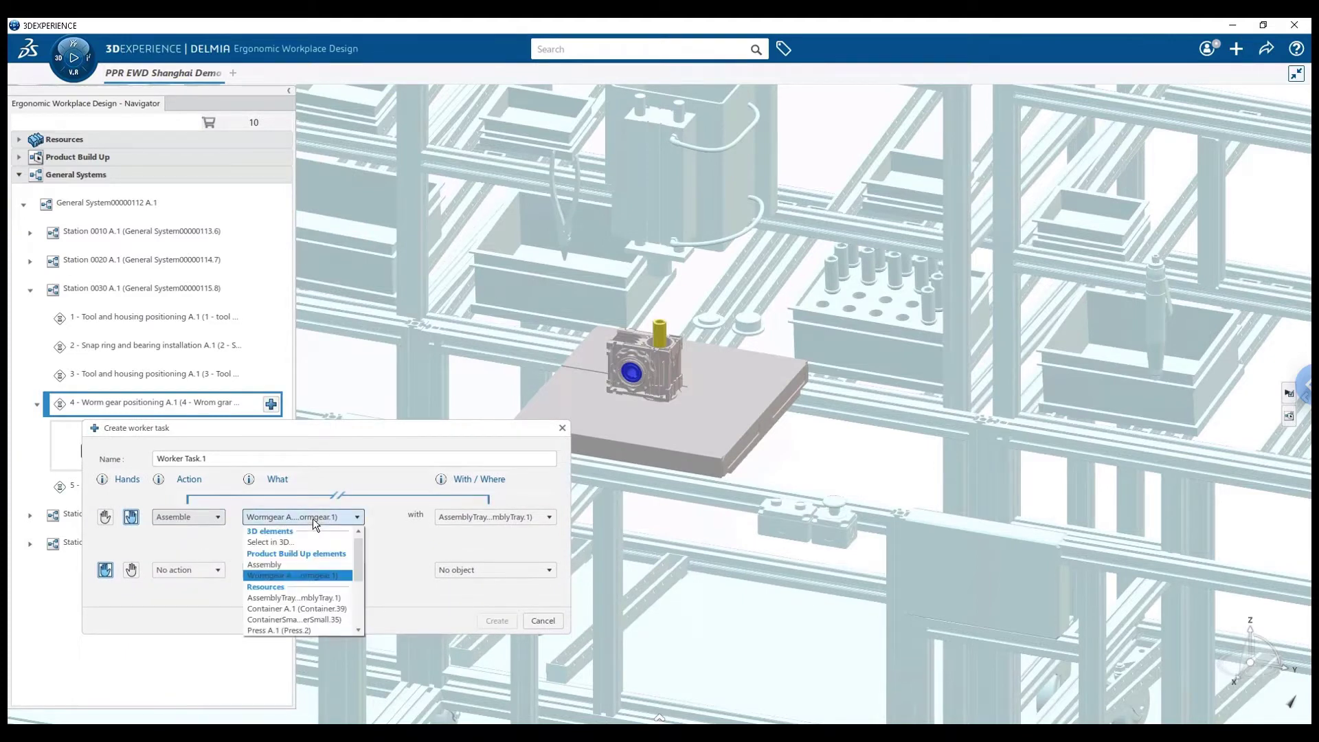
pyautogui.click(299, 578)
# - Set the assembly to be done manually with no tool, create the worker task and accept the evaluation deduction
pyautogui.click(466, 517)
pyautogui.scroll(-3, 496, 626)
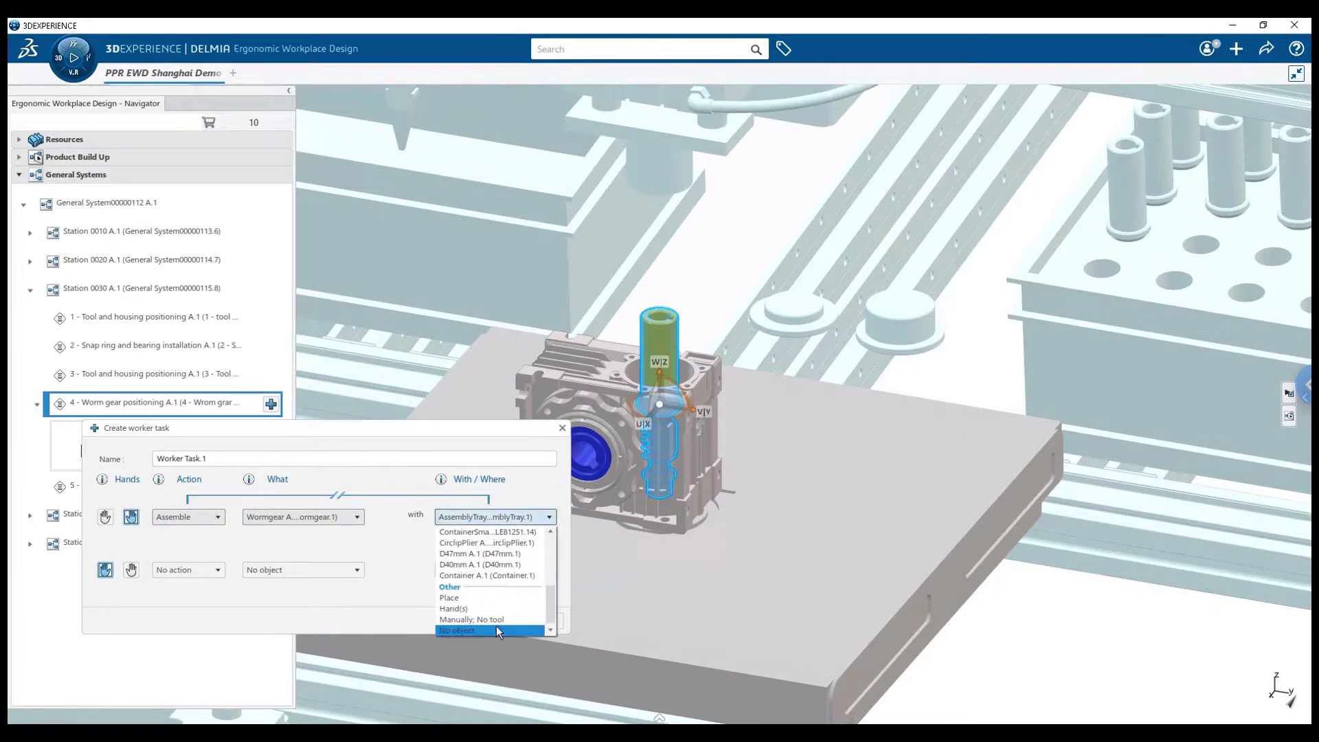
pyautogui.click(501, 618)
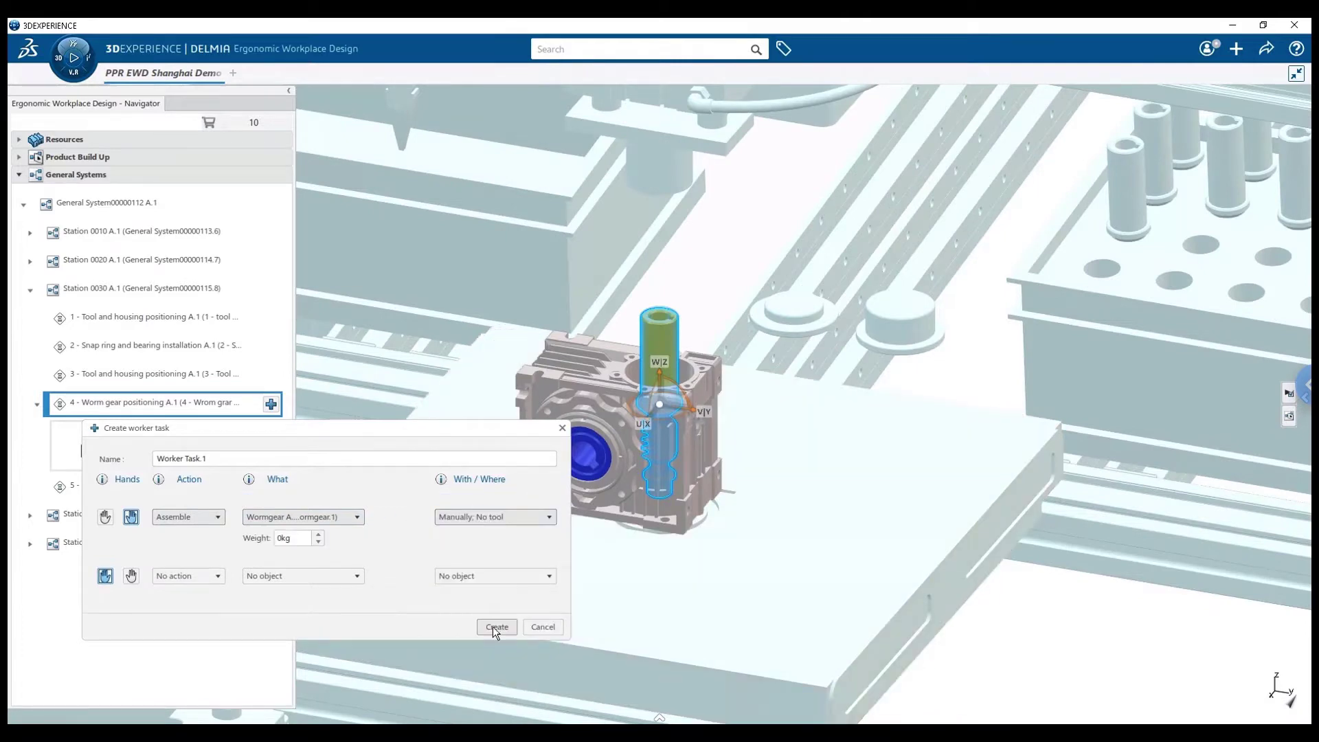
pyautogui.click(495, 626)
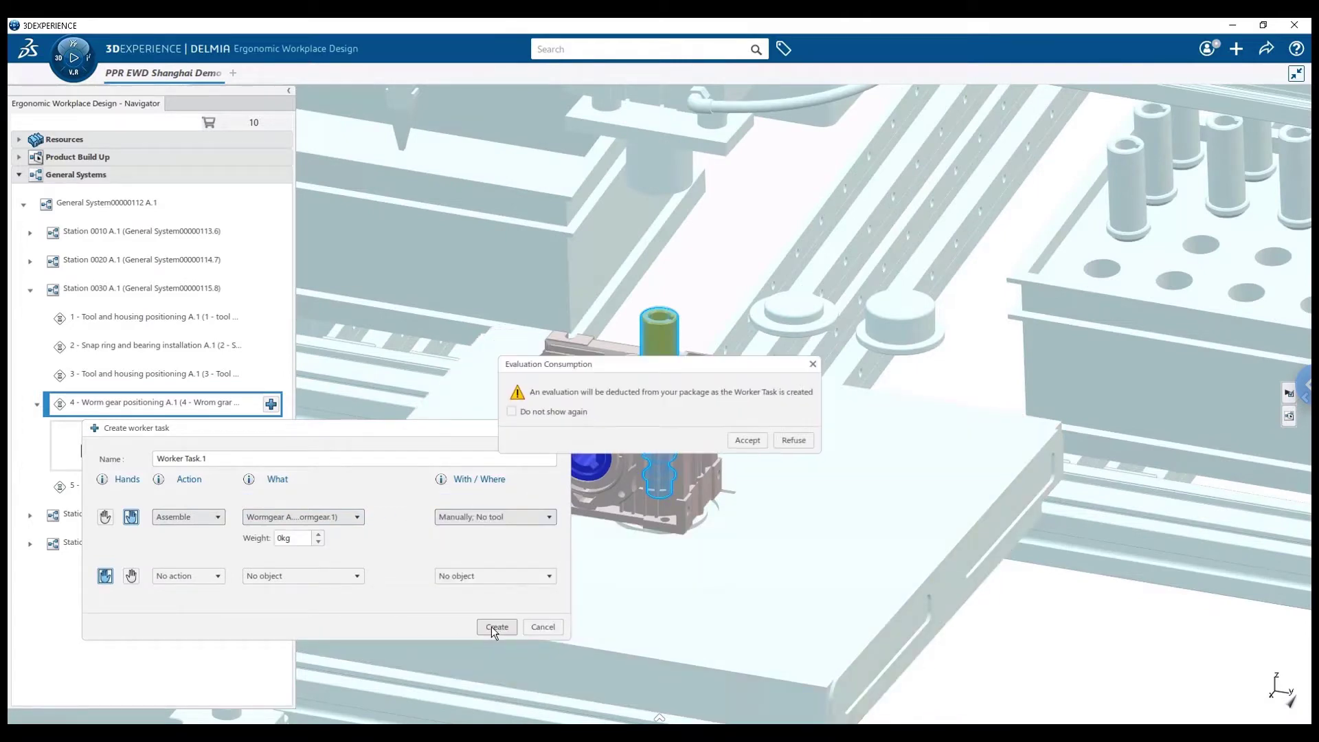
pyautogui.click(749, 441)
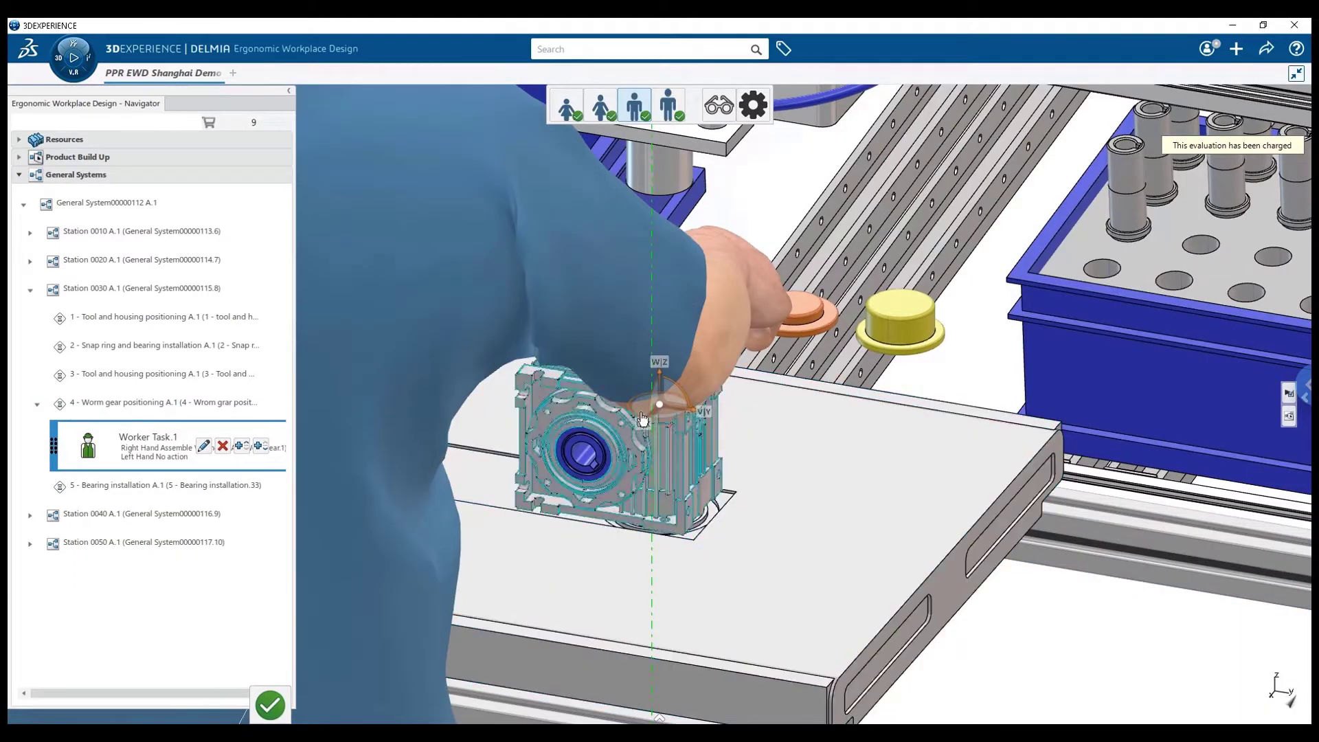
# - Examine the worm gear assembly posture from several angles with each of the four manikin sizes
pyautogui.moveTo(659, 404); pyautogui.dragTo(774, 213)
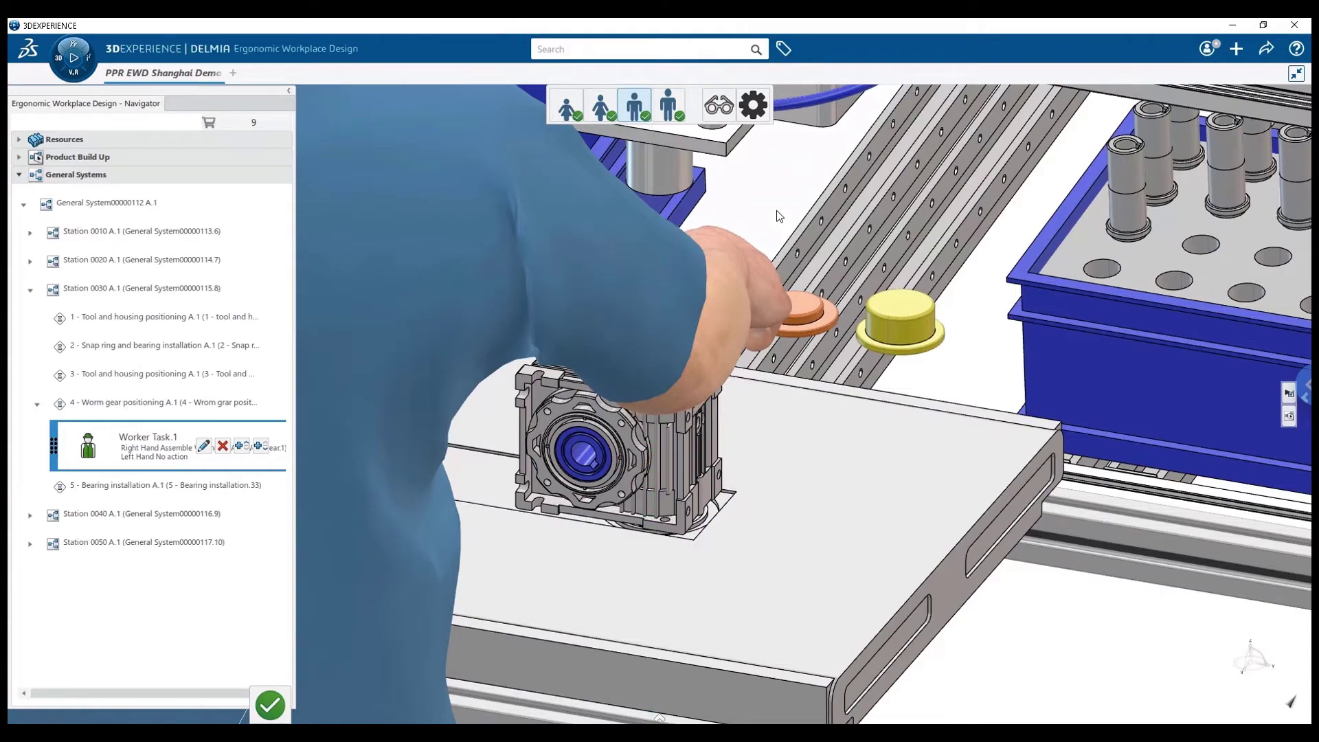
pyautogui.moveTo(672, 372); pyautogui.dragTo(648, 294, button='middle')
pyautogui.click(666, 107)
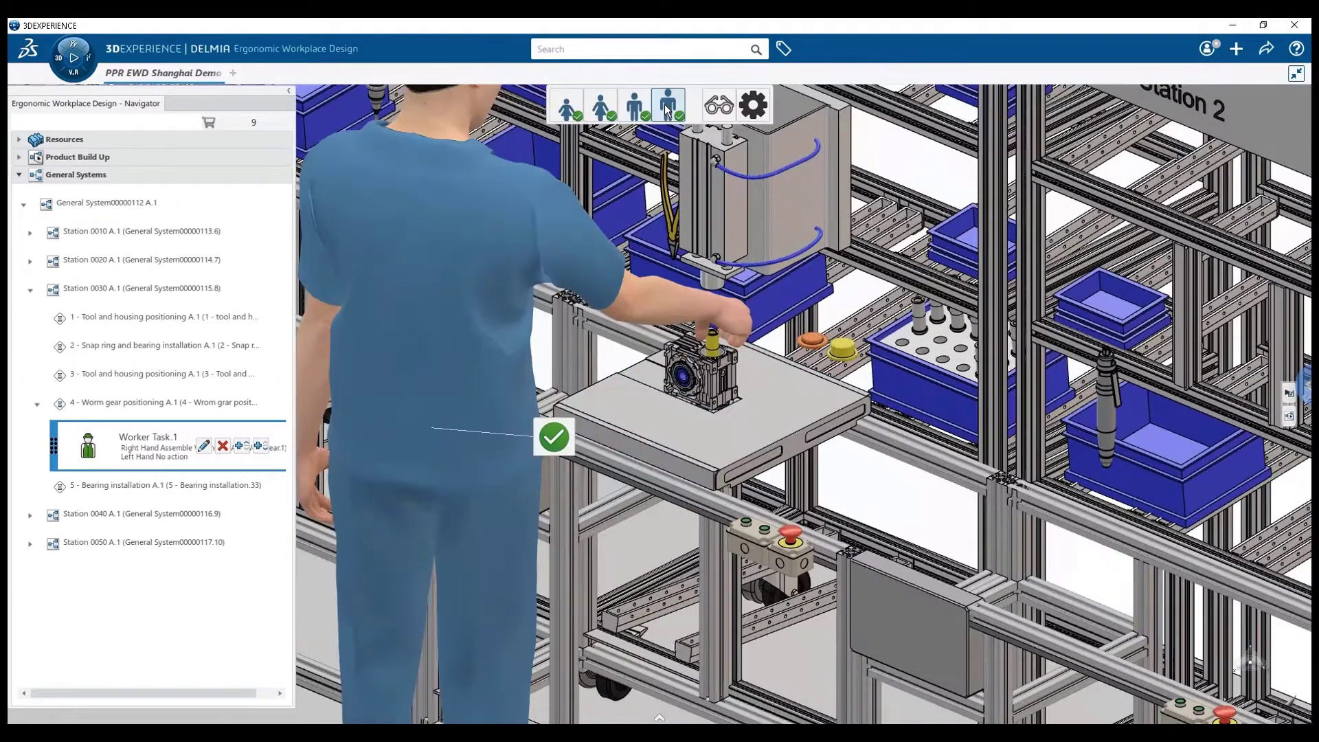
pyautogui.click(605, 103)
pyautogui.click(566, 105)
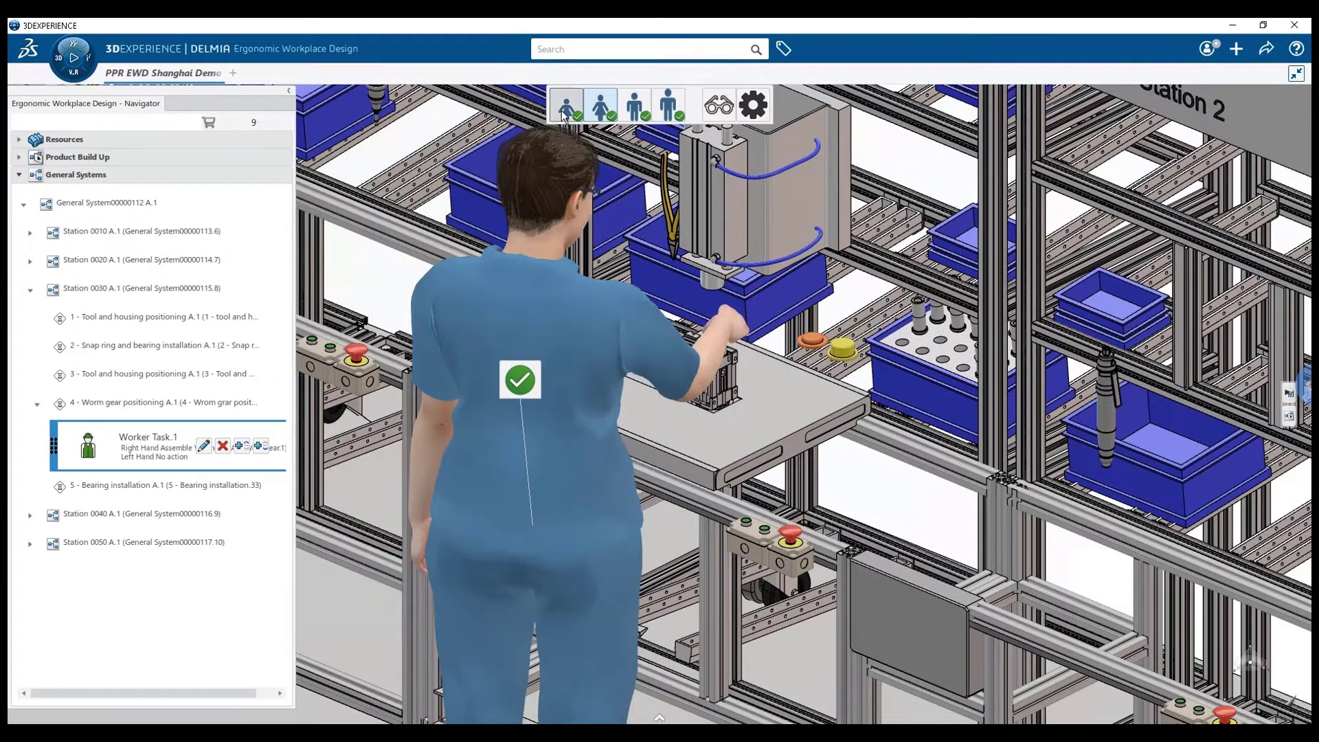
pyautogui.moveTo(532, 259); pyautogui.dragTo(1013, 230, button='middle')
pyautogui.click(601, 107)
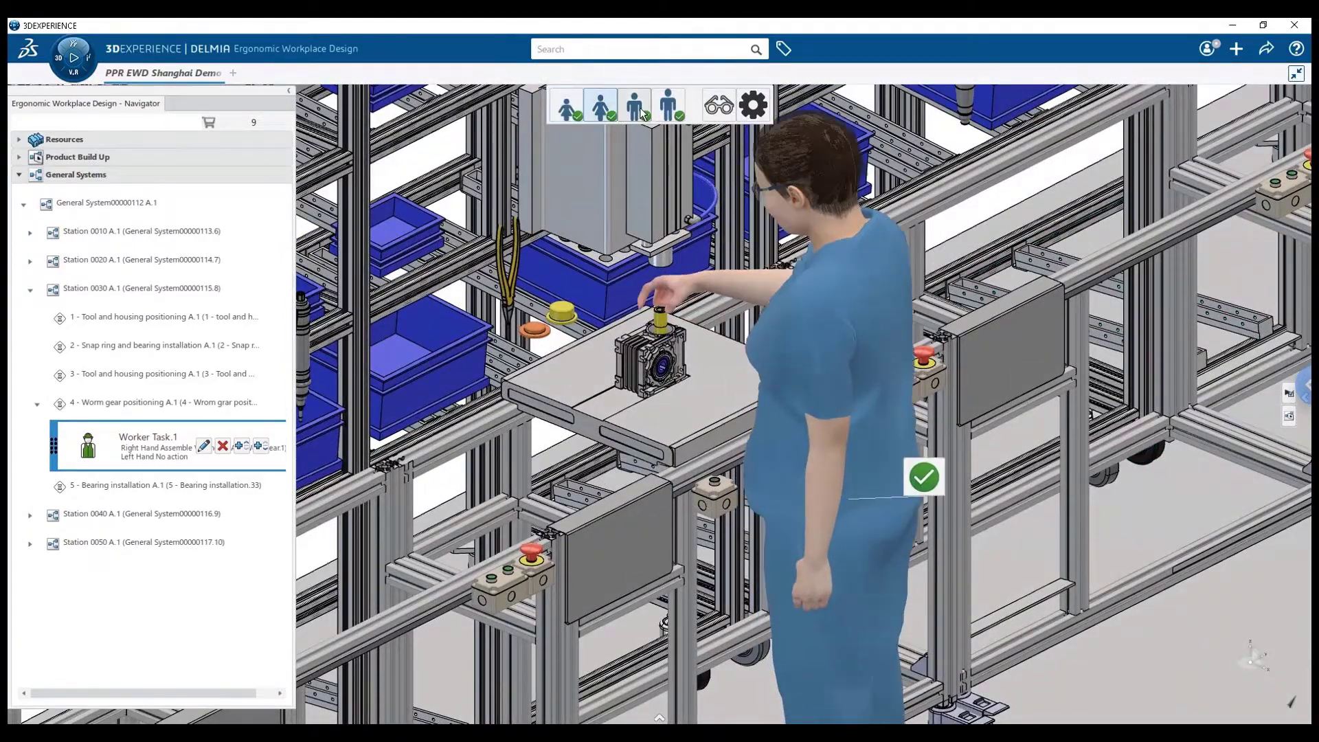
pyautogui.click(641, 110)
pyautogui.click(670, 108)
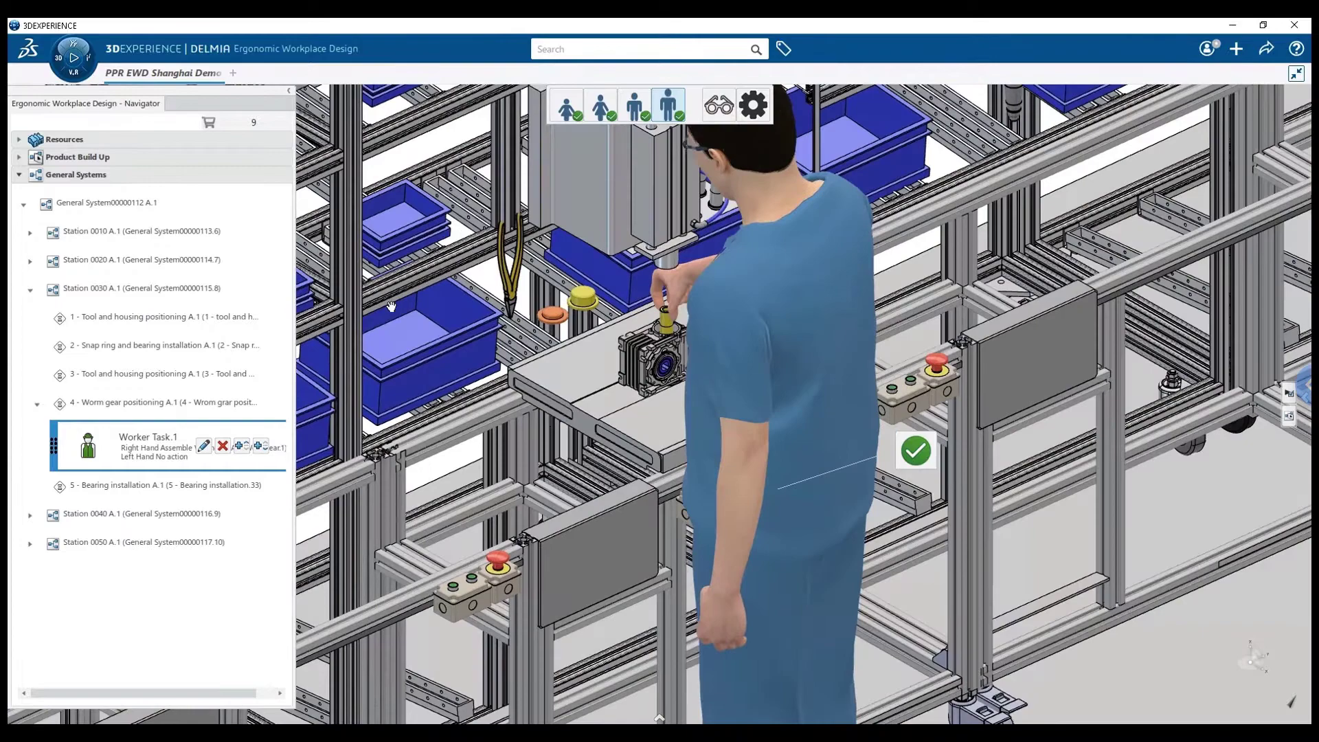
pyautogui.moveTo(392, 307); pyautogui.dragTo(806, 313, button='middle')
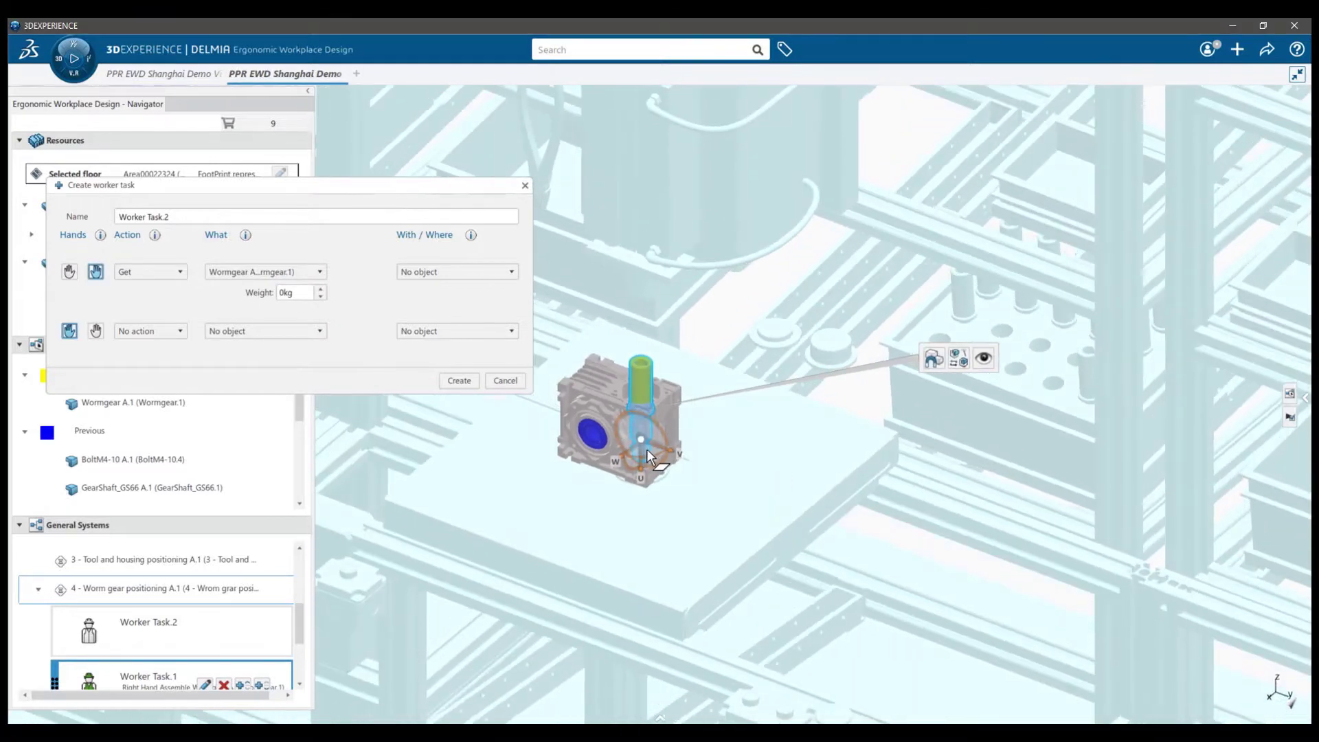
# - Move the worm gear from the housing into the worm gear container and create the right-hand Get task
pyautogui.moveTo(647, 450); pyautogui.dragTo(1007, 372)
pyautogui.scroll(5, 866, 436)
pyautogui.moveTo(862, 487); pyautogui.dragTo(881, 378)
pyautogui.moveTo(876, 412); pyautogui.dragTo(867, 467, button='middle')
pyautogui.click(459, 380)
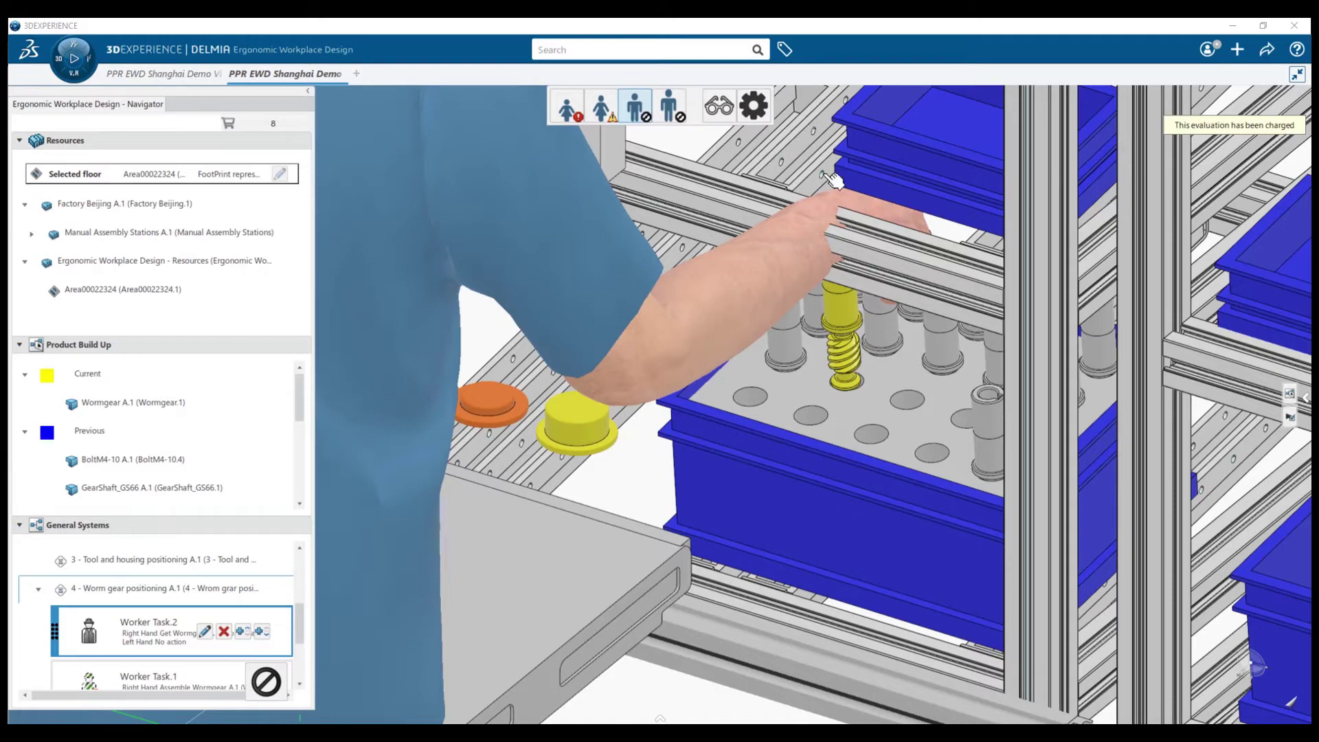
# - Check the reach into the worm gear container with the taller male, taller female and shorter male manikins
pyautogui.moveTo(789, 271); pyautogui.dragTo(780, 208, button='middle')
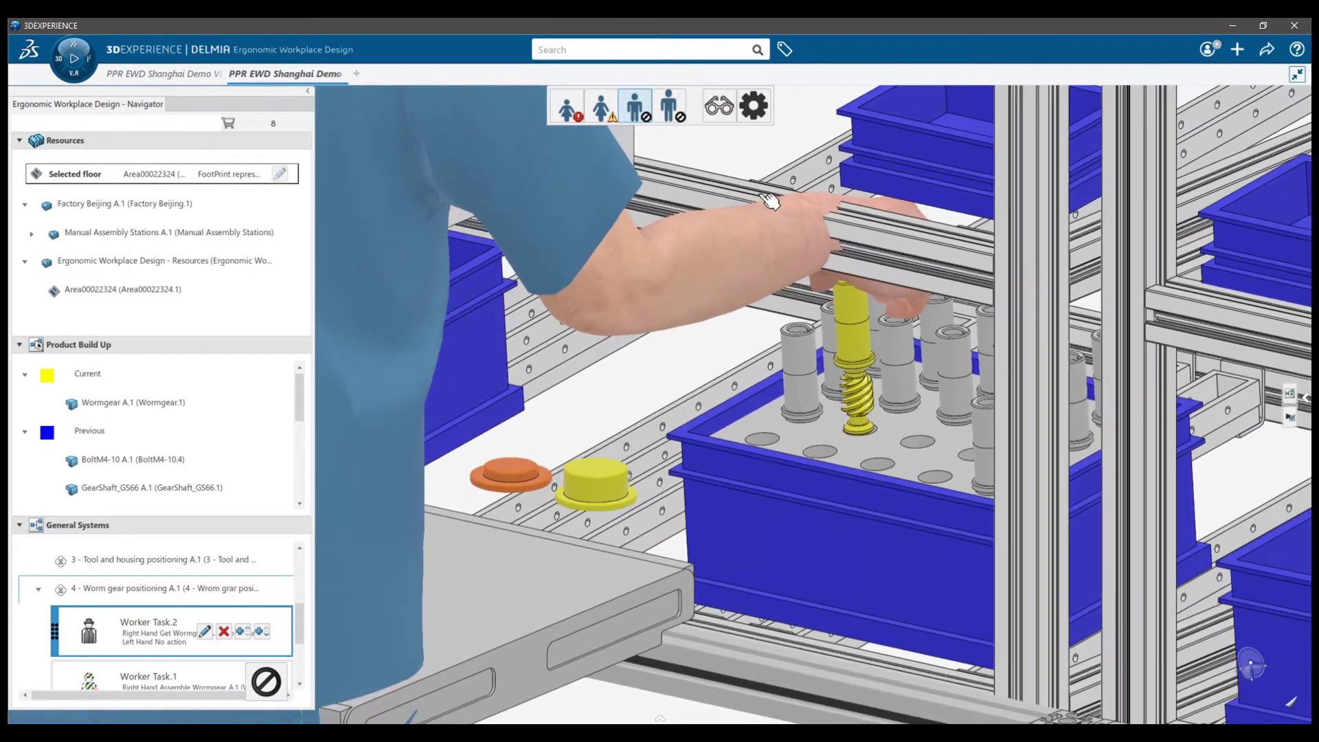
pyautogui.click(673, 110)
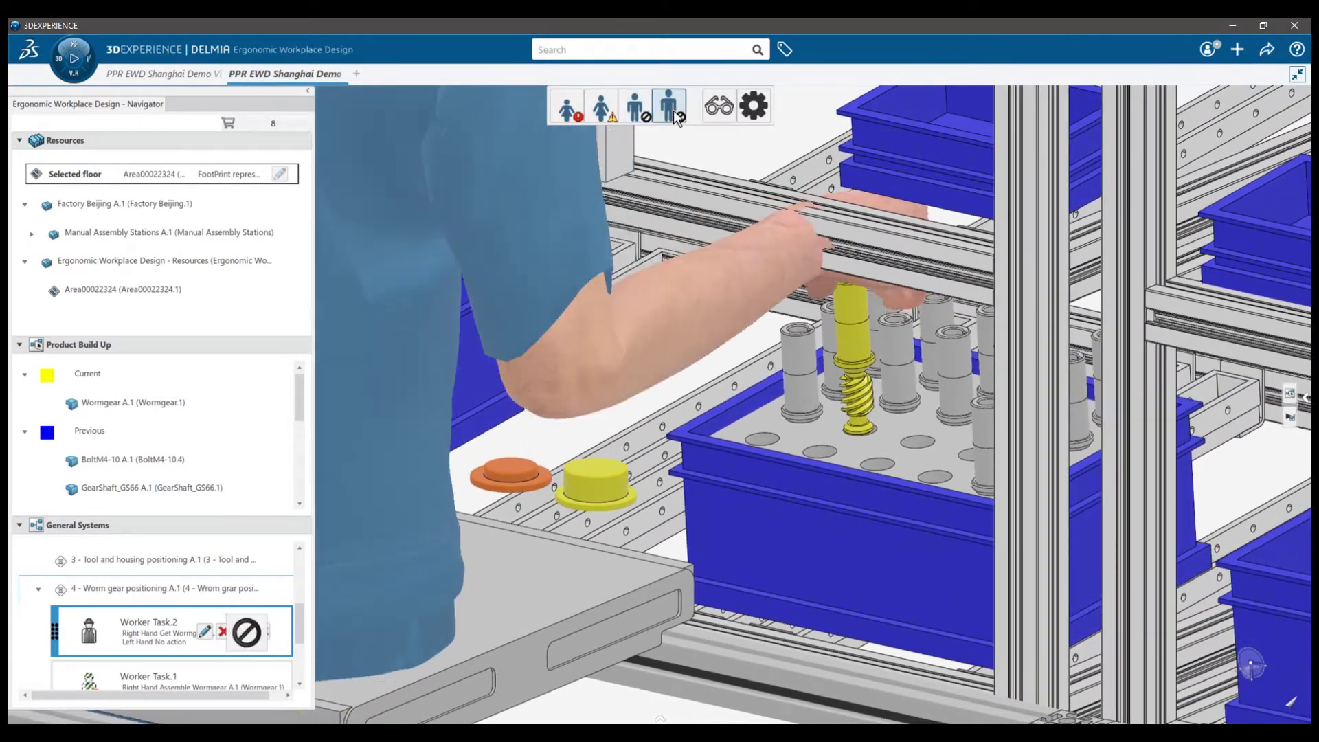
pyautogui.click(602, 108)
pyautogui.click(634, 108)
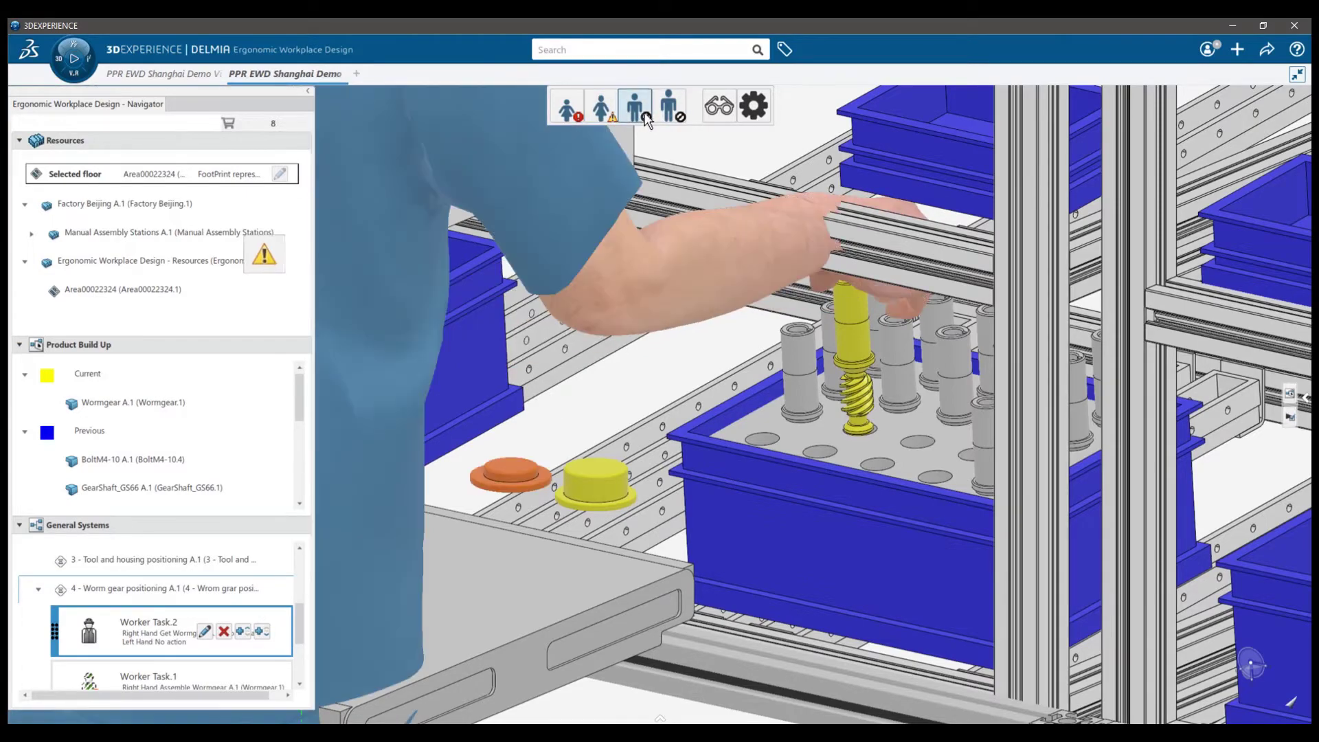
# - Inspect the forearm's clearance under the rack rail above the worm gear container with the taller and shorter male manikins
pyautogui.click(669, 110)
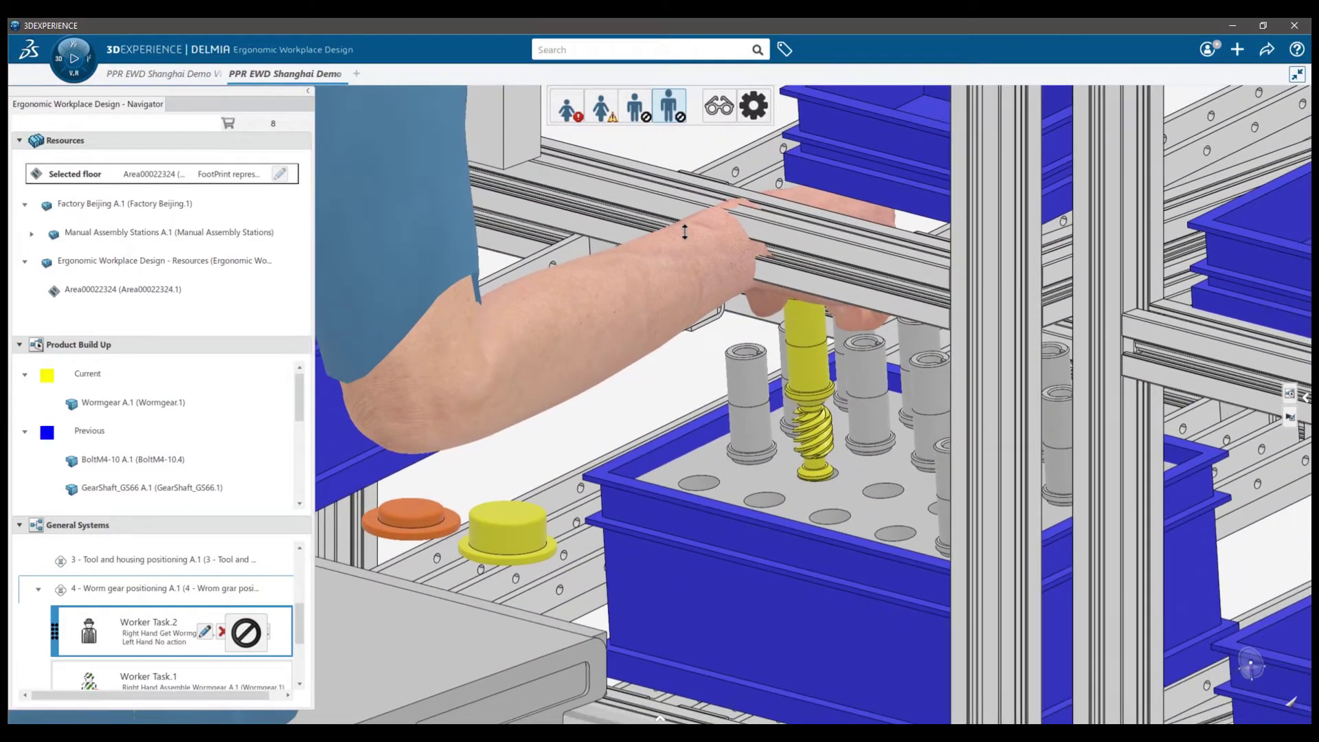
pyautogui.click(643, 115)
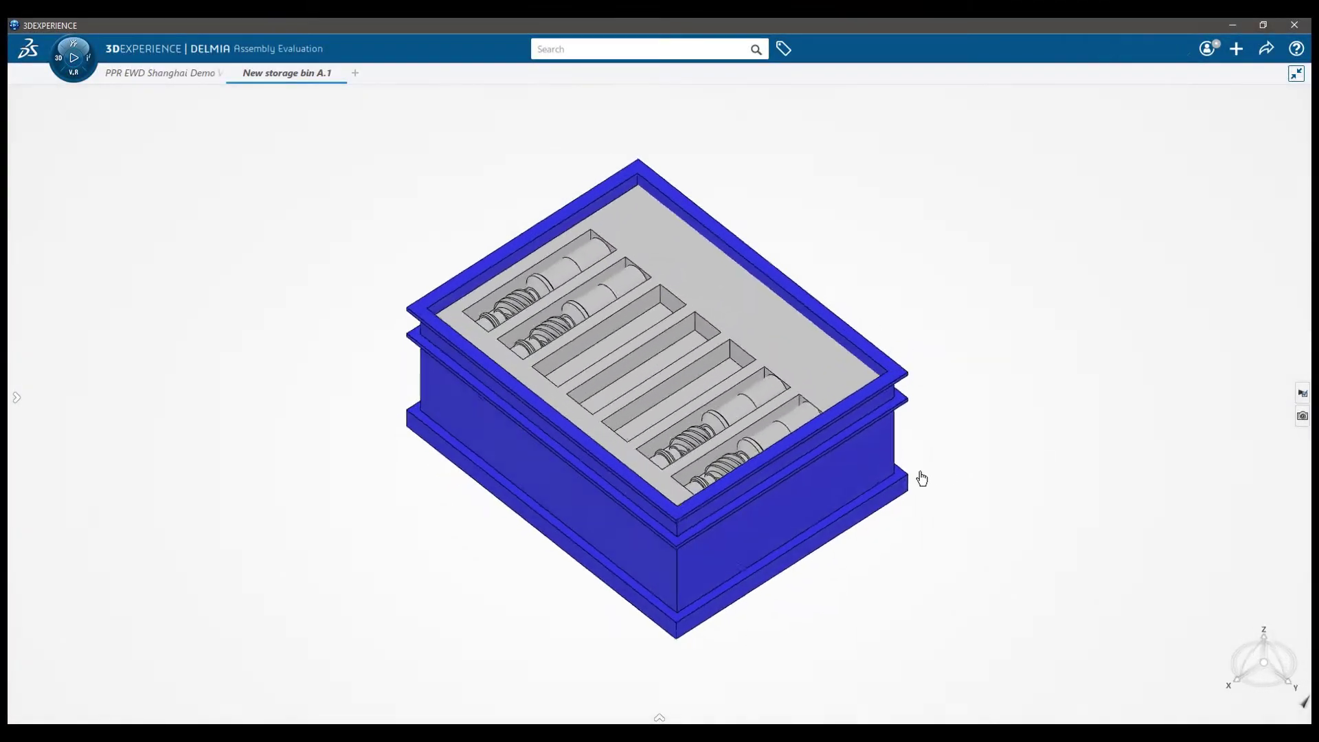
# - Examine the new storage bin with its horizontal worm gear slots and display the model tree
pyautogui.moveTo(922, 479); pyautogui.dragTo(913, 373, button='middle')
pyautogui.press('F3')
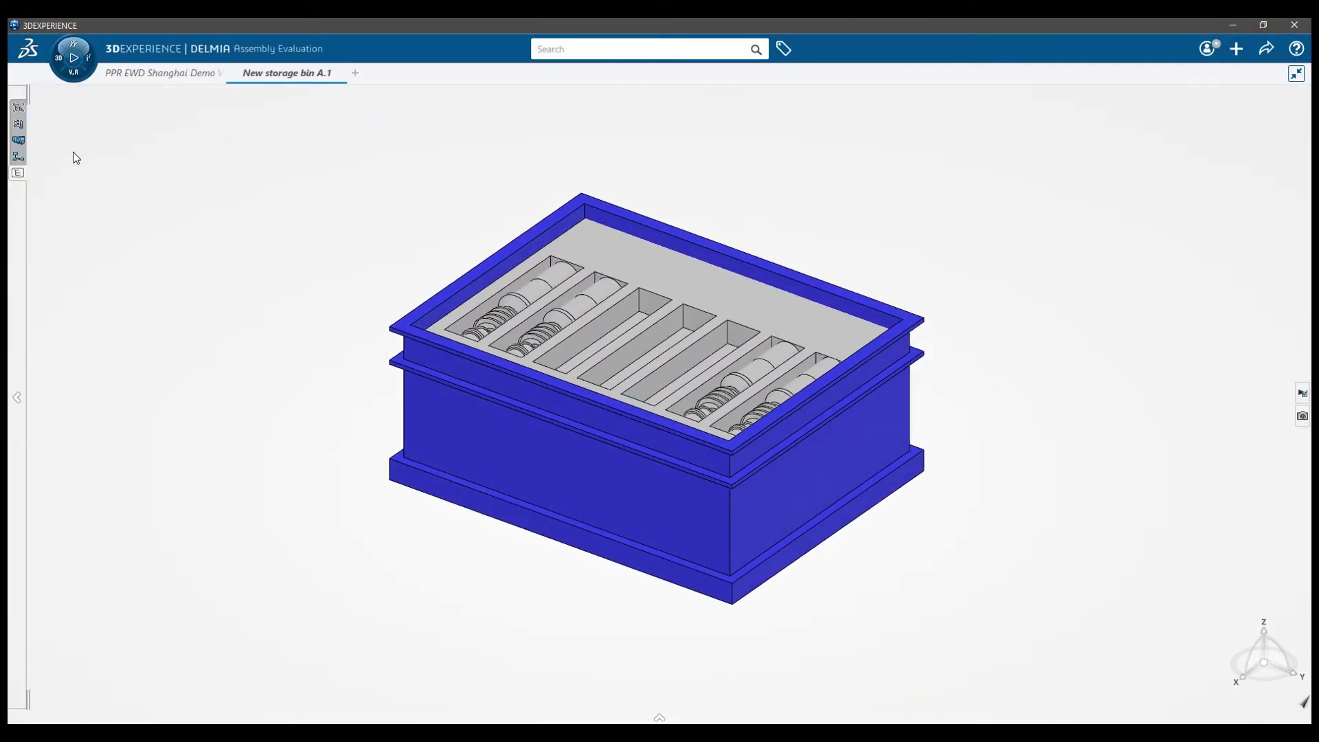
# - Return to the Shanghai demo layout and move the new storage bin to Station 3, in front of the existing worm gear container
pyautogui.click(148, 74)
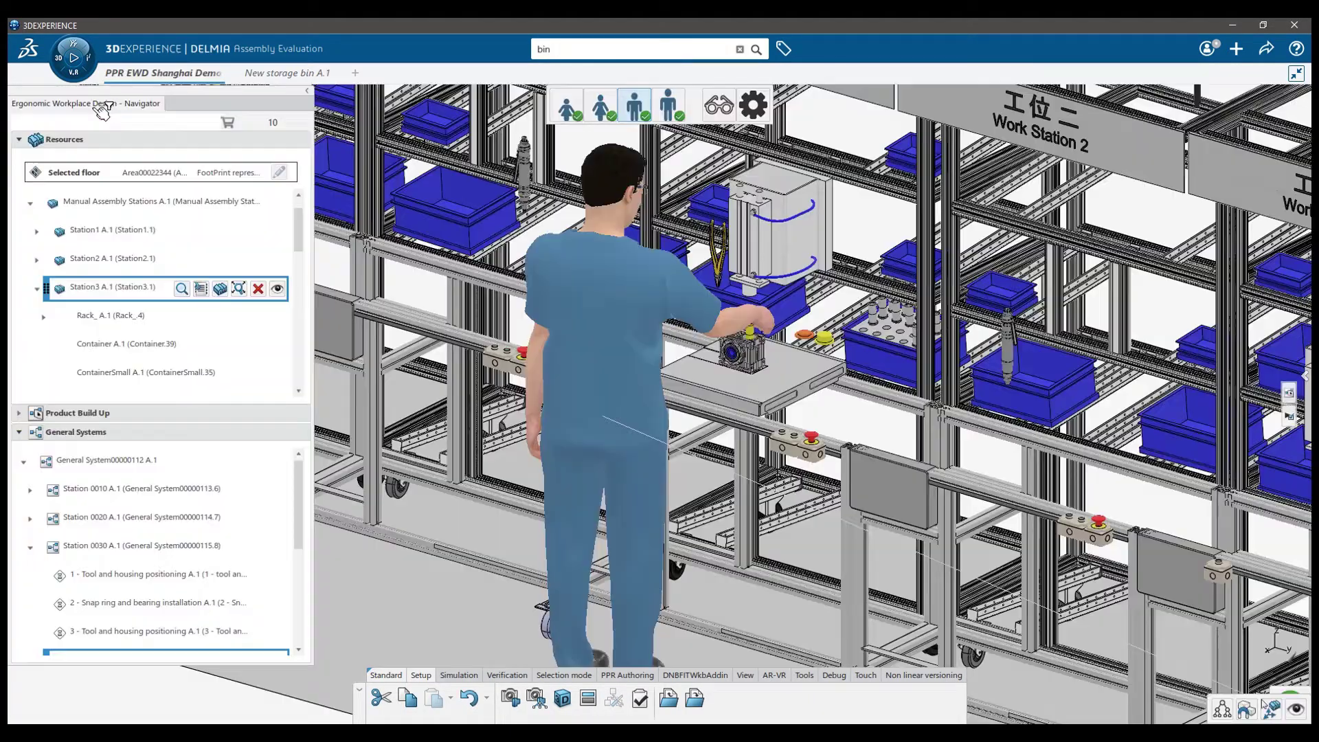
pyautogui.scroll(-10, 384, 289)
pyautogui.moveTo(989, 425); pyautogui.dragTo(354, 345)
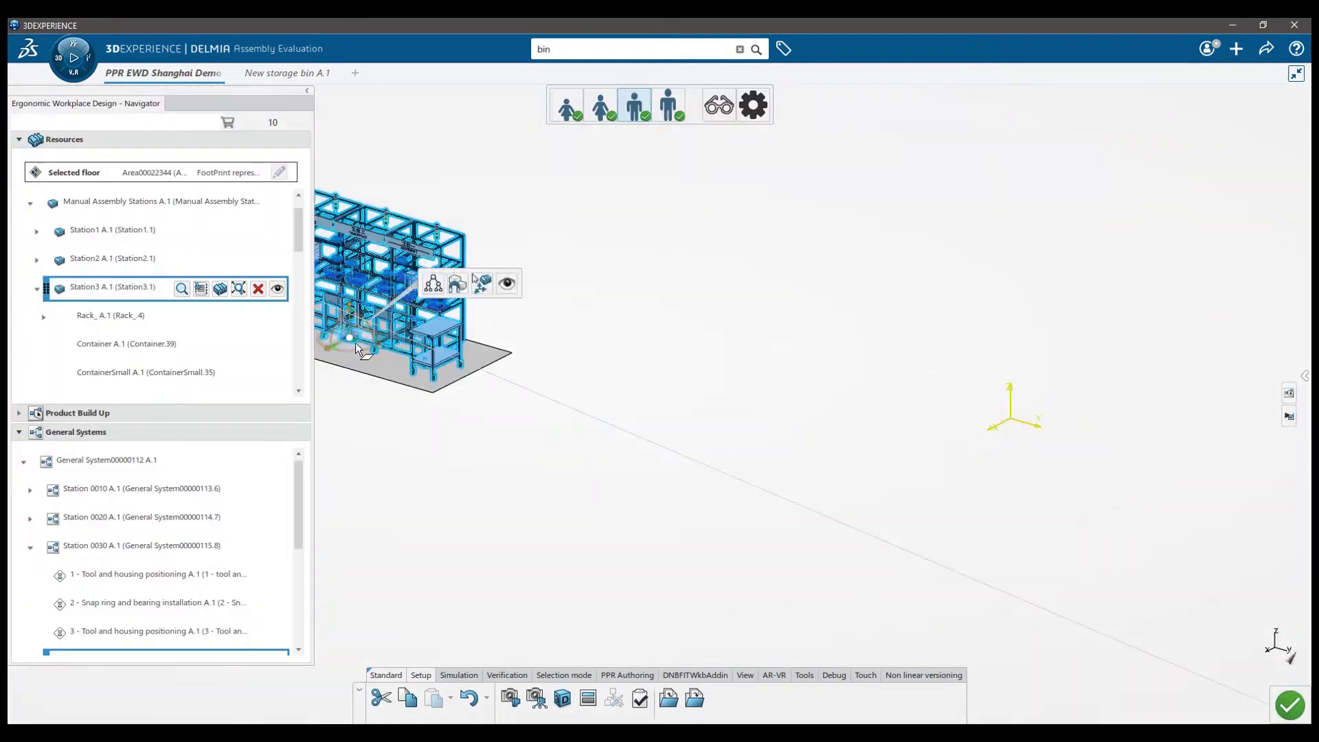
pyautogui.scroll(6, 344, 303)
pyautogui.scroll(-8, 150, 335)
pyautogui.click(118, 287)
pyautogui.moveTo(481, 474); pyautogui.dragTo(457, 340)
pyautogui.scroll(8, 460, 329)
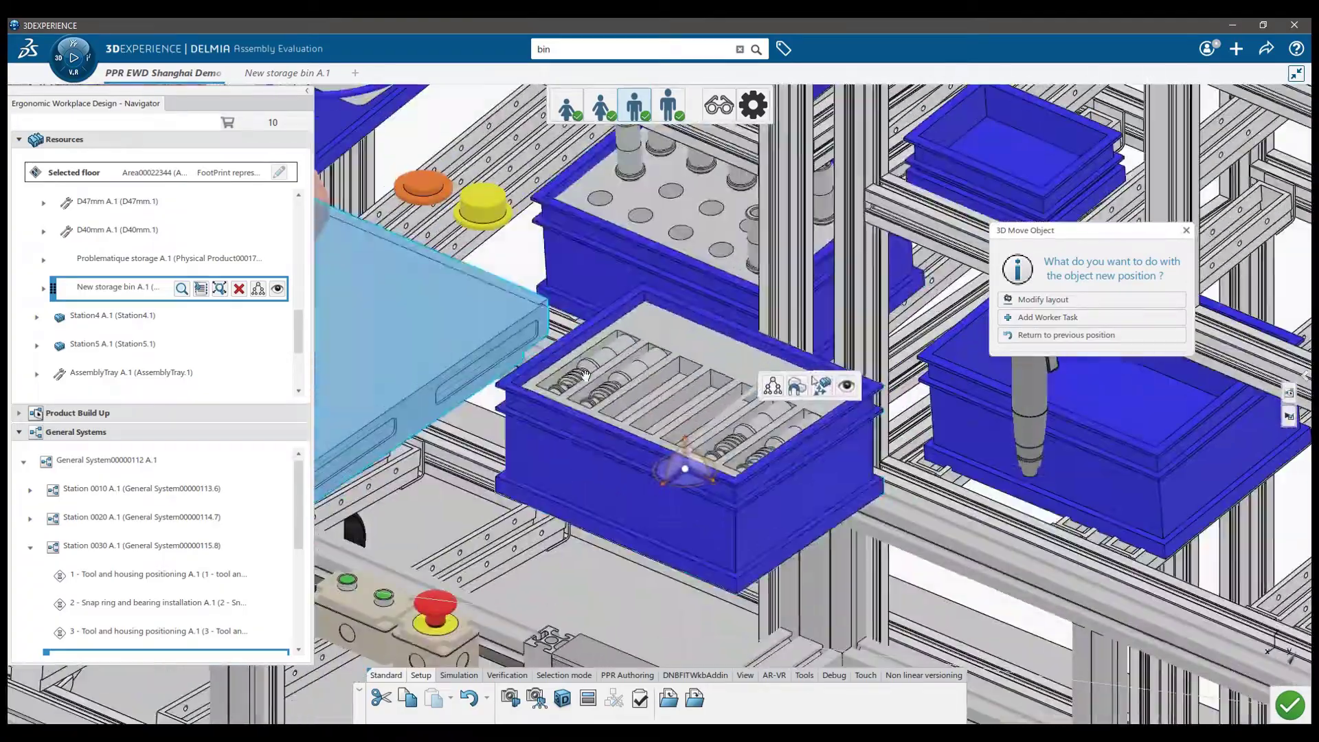
# - Remove the problematic worm gear storage from Station 3 and move the new storage bin into its place on the rack
pyautogui.click(239, 260)
pyautogui.moveTo(894, 426); pyautogui.dragTo(522, 474, button='middle')
pyautogui.moveTo(488, 439); pyautogui.dragTo(470, 306)
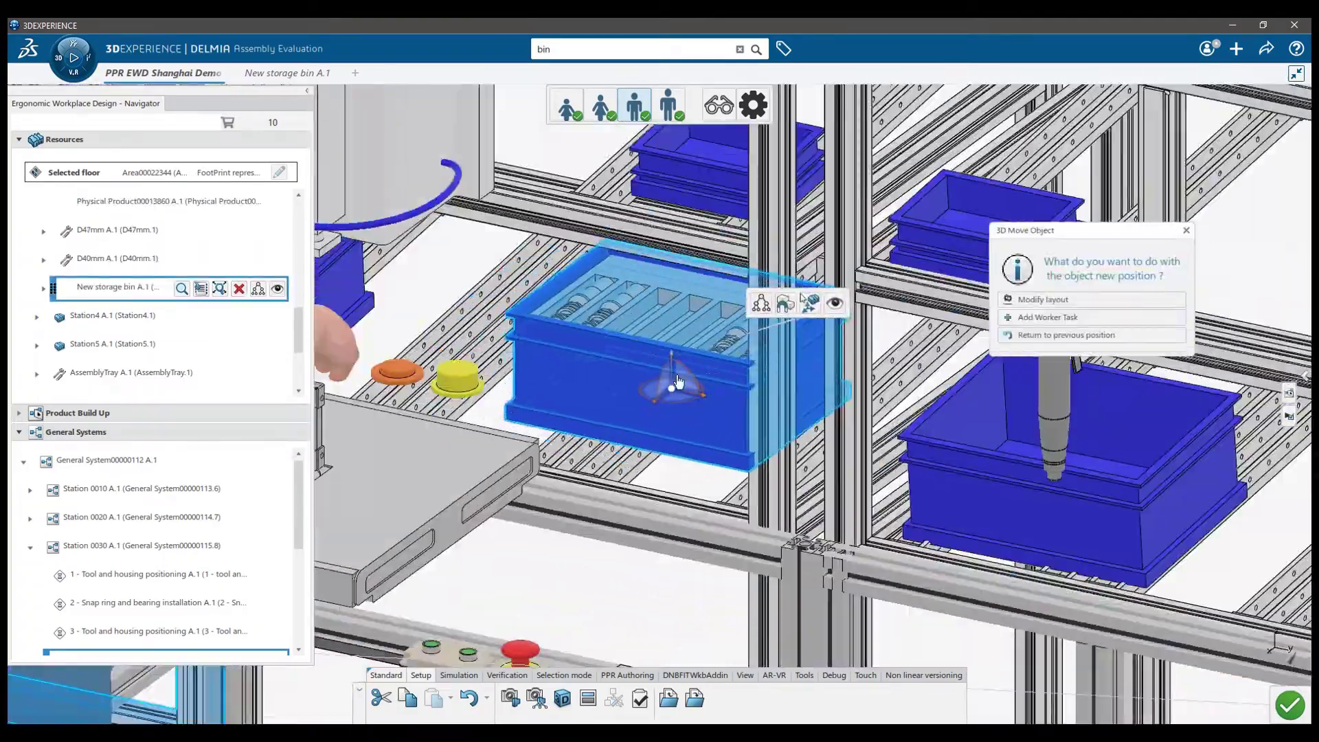
# - Position the worm gear in a slot of the new storage bin for the right-hand Get task
pyautogui.moveTo(678, 382); pyautogui.dragTo(711, 306, button='middle')
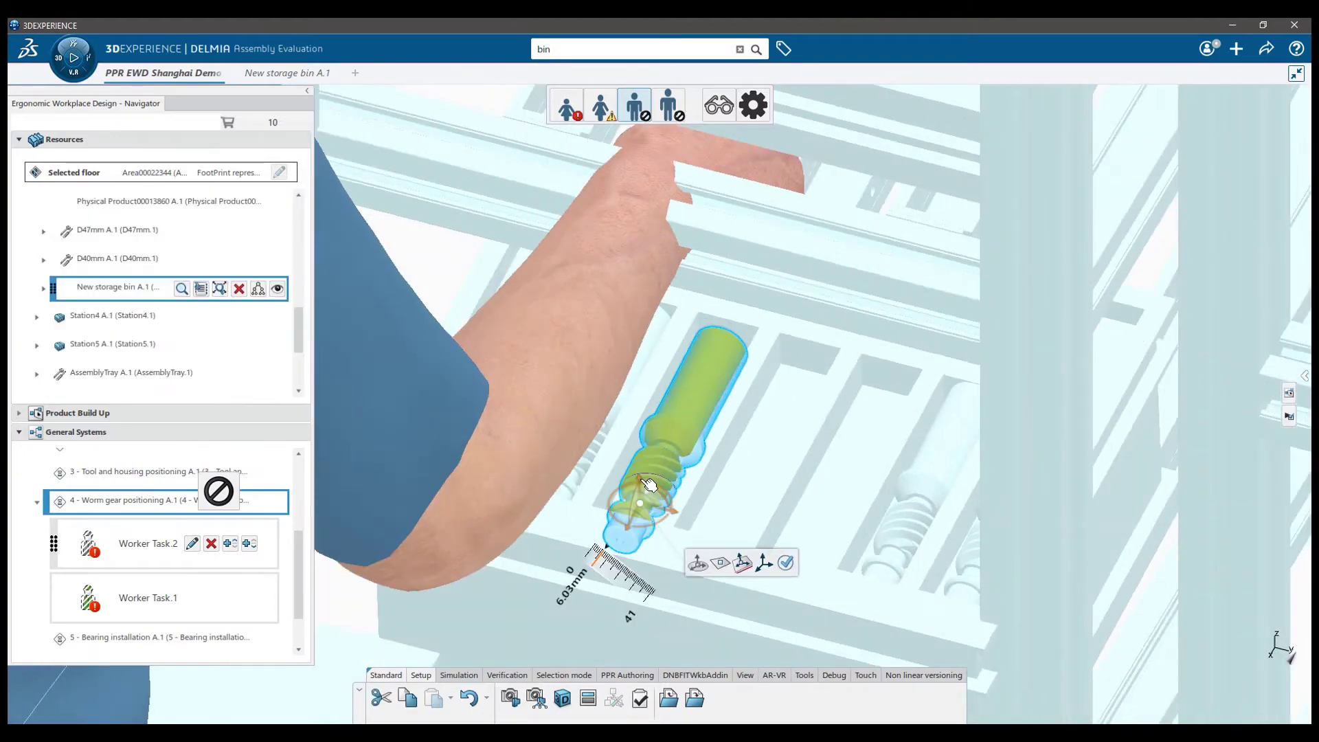
pyautogui.moveTo(649, 486); pyautogui.dragTo(639, 397)
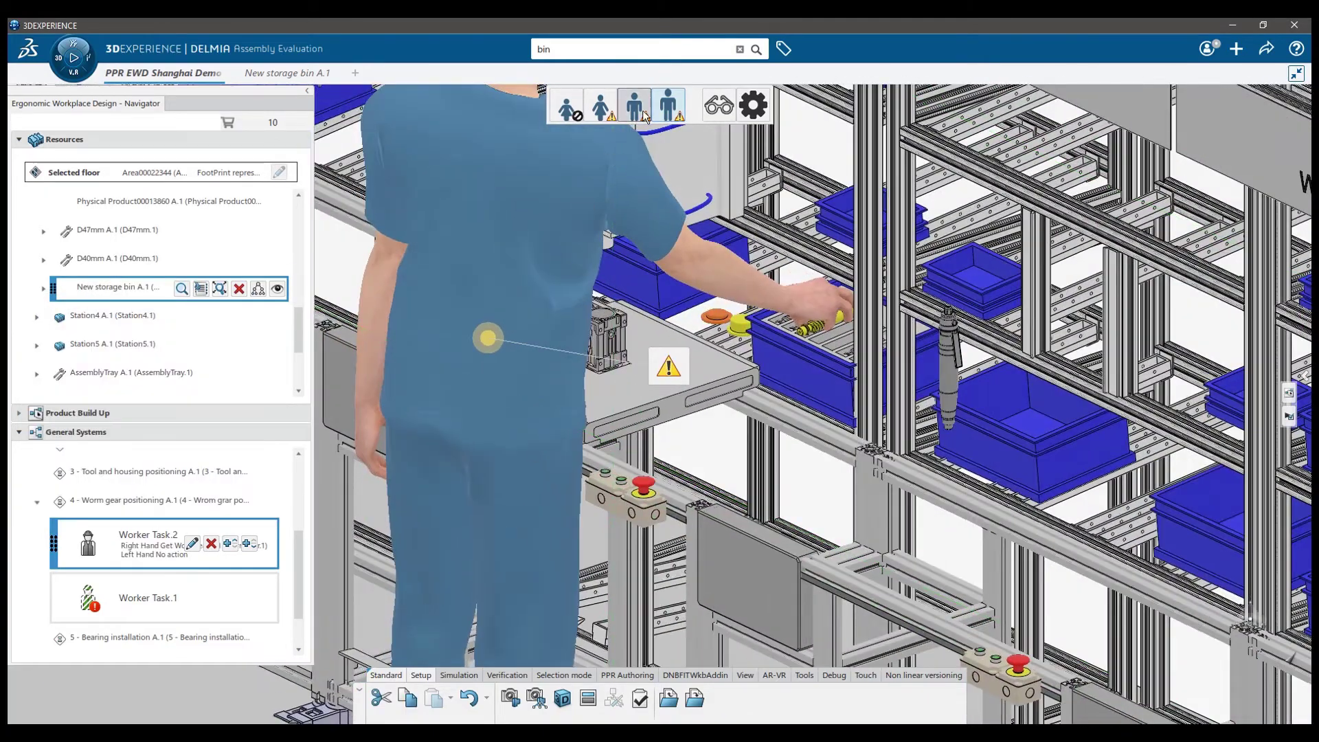
# - Compare the reach into the new storage bin using the shorter male, taller female and taller male manikins
pyautogui.click(646, 117)
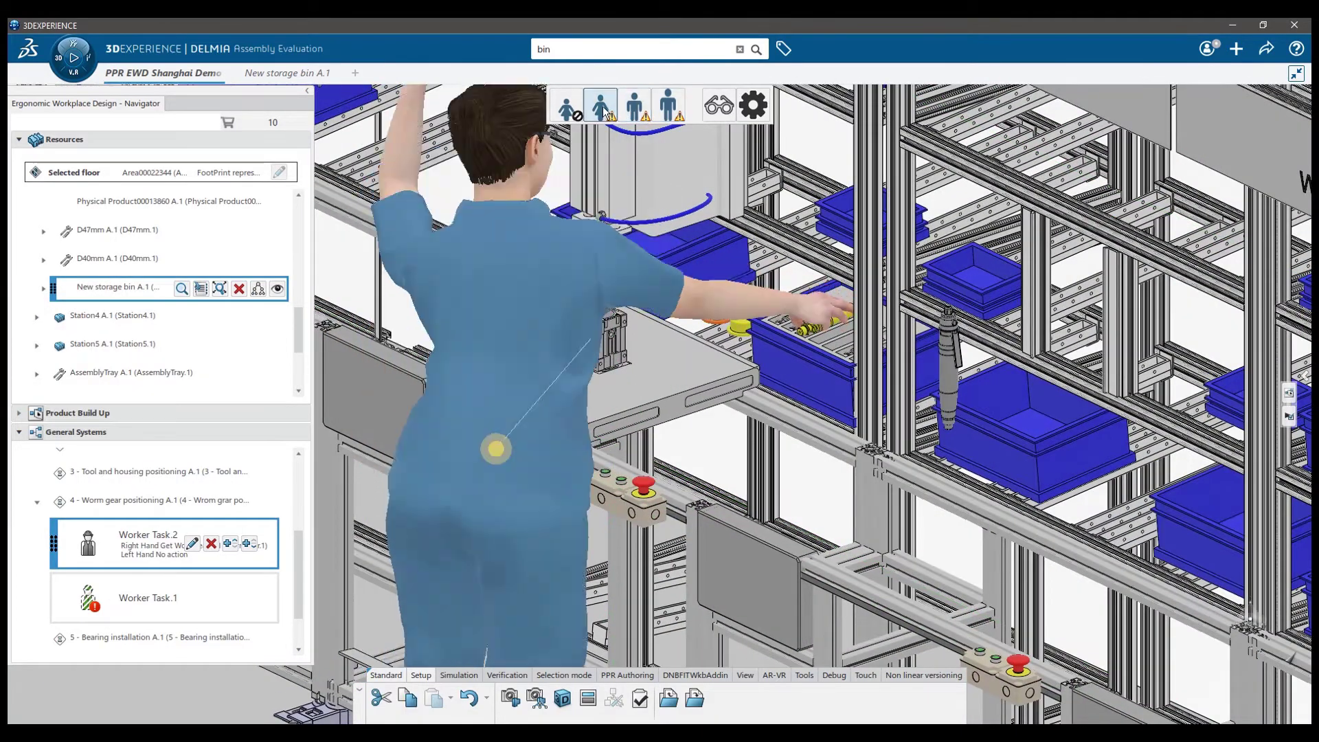
pyautogui.moveTo(725, 218); pyautogui.dragTo(721, 285, button='middle')
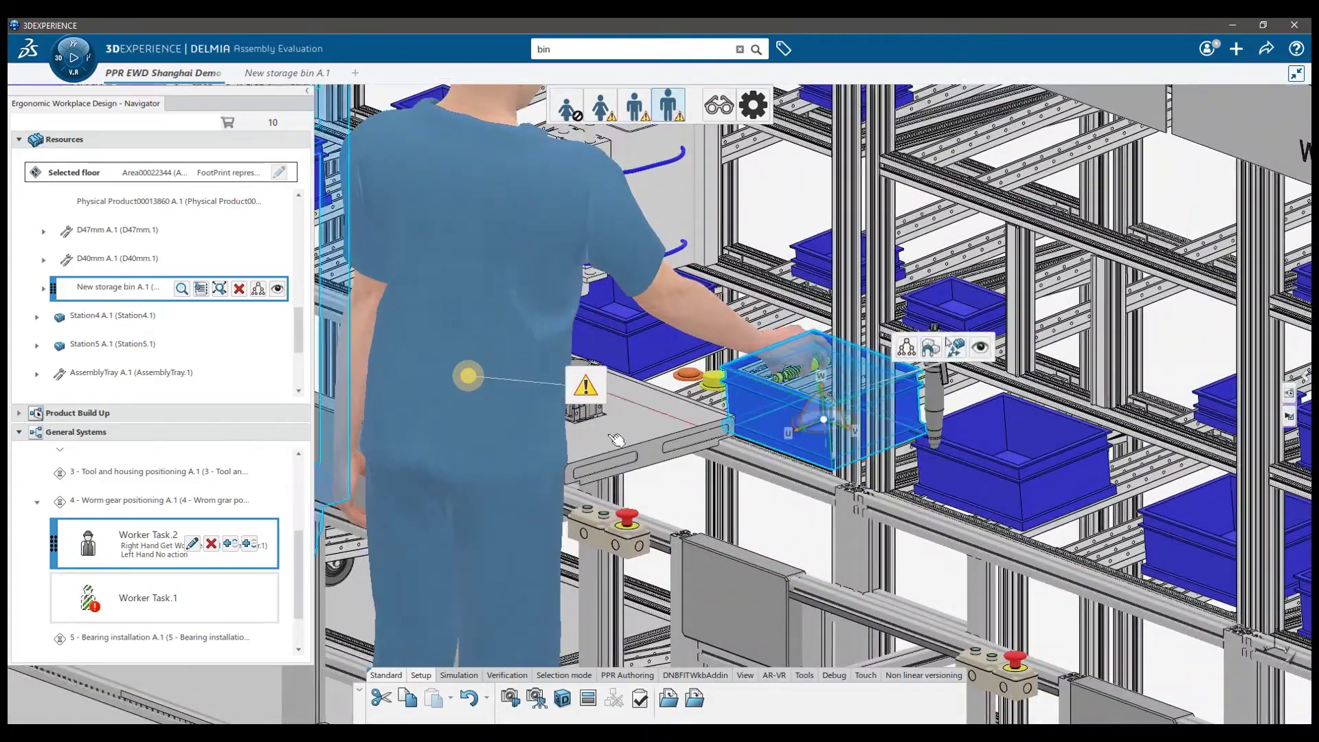
# - Move the new storage bin closer to the worker and apply its new position as a layout modification
pyautogui.moveTo(616, 440); pyautogui.dragTo(702, 282, button='middle')
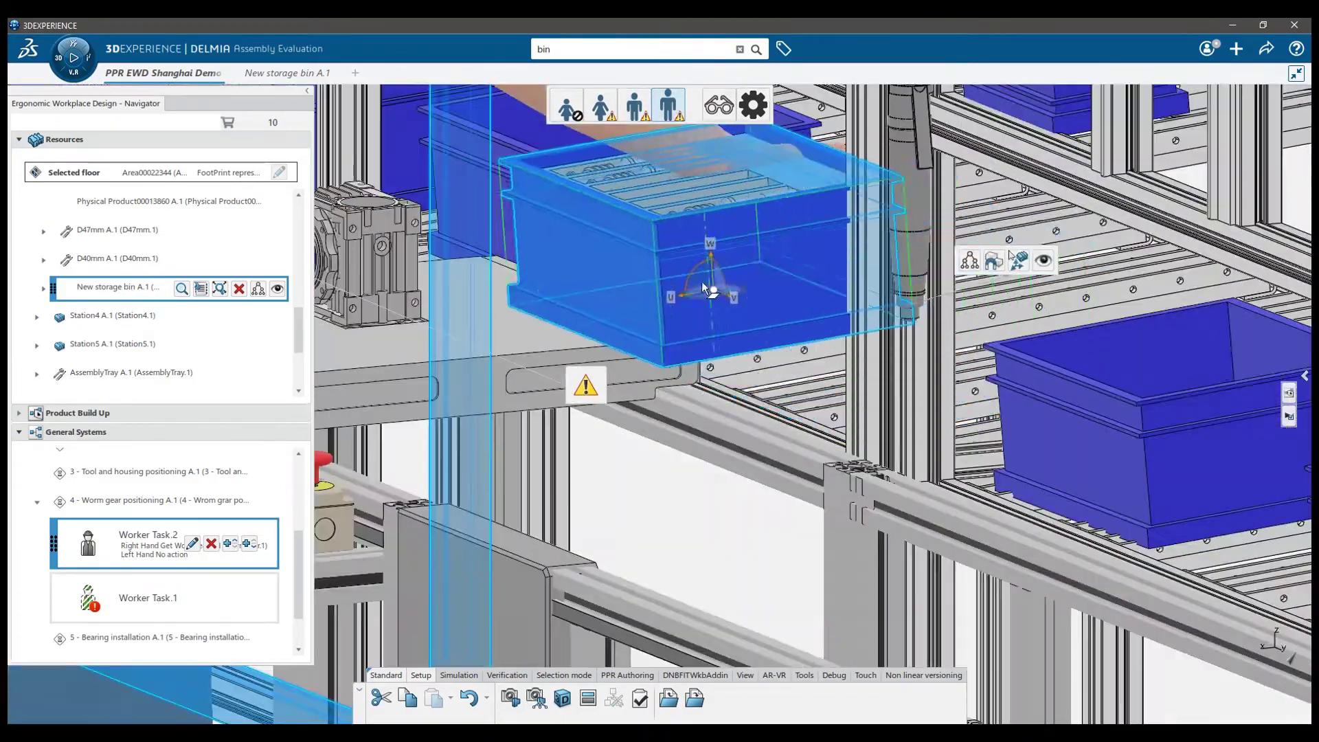
pyautogui.moveTo(702, 281); pyautogui.dragTo(632, 245)
pyautogui.moveTo(632, 245); pyautogui.dragTo(756, 343, button='middle')
pyautogui.click(1065, 299)
# - Edit Worker Task.2 to place the worm gear in a slot of the relocated bin, preview the postures and update the task
pyautogui.click(192, 543)
pyautogui.moveTo(660, 522); pyautogui.dragTo(608, 495, button='middle')
pyautogui.moveTo(608, 495); pyautogui.dragTo(677, 529)
pyautogui.click(810, 561)
pyautogui.click(387, 507)
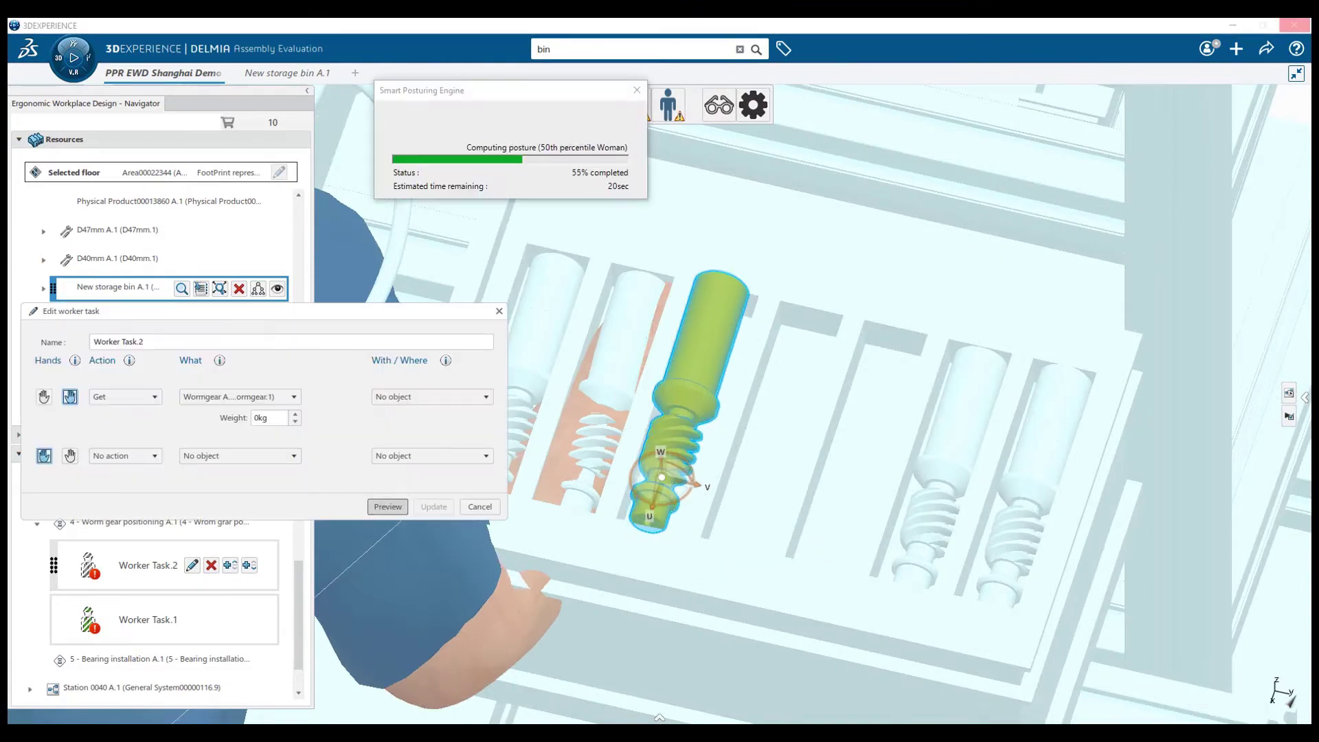
pyautogui.moveTo(753, 257); pyautogui.dragTo(738, 288, button='middle')
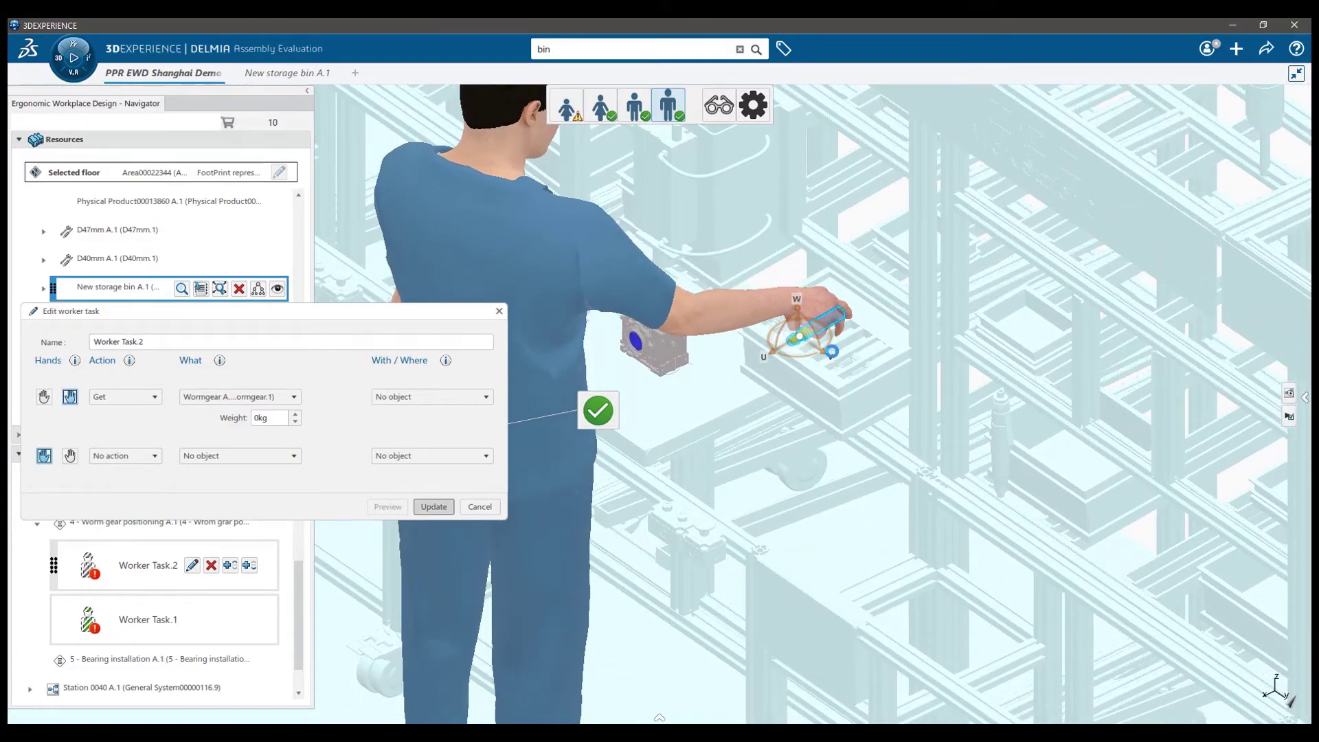
pyautogui.click(434, 506)
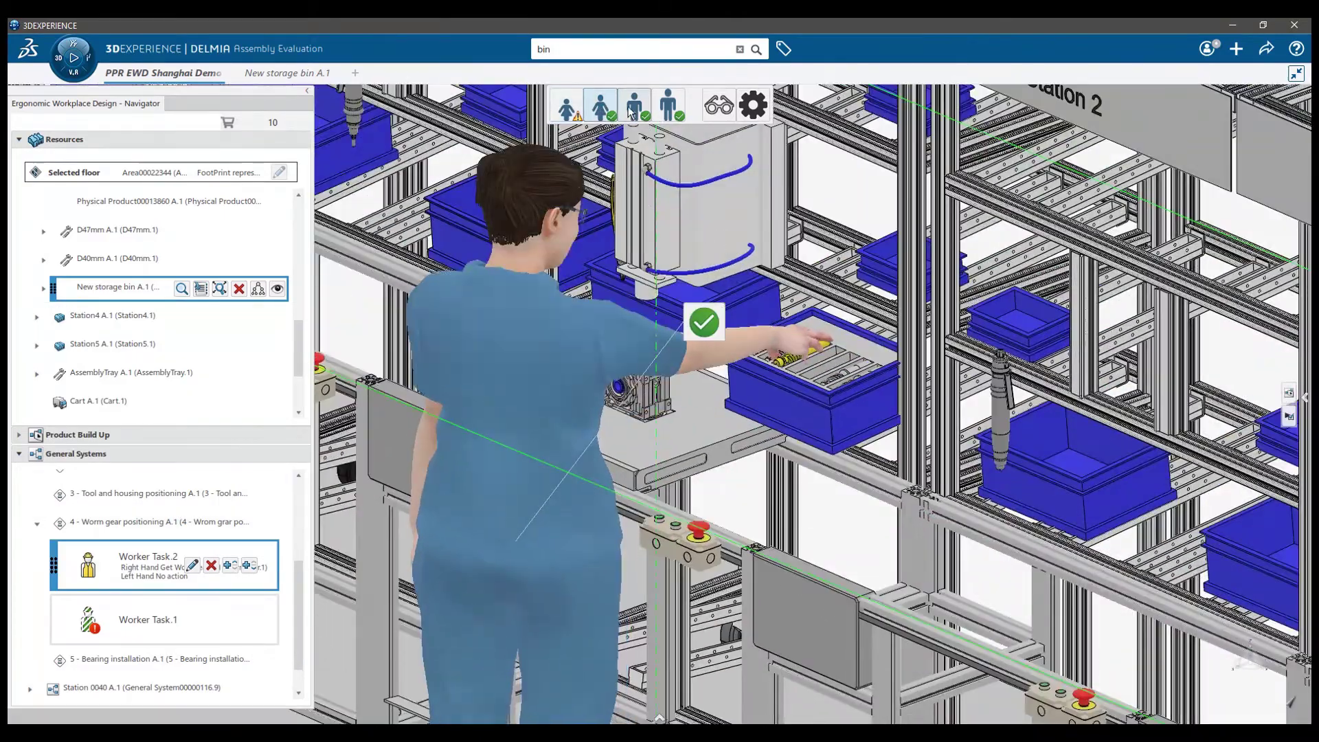